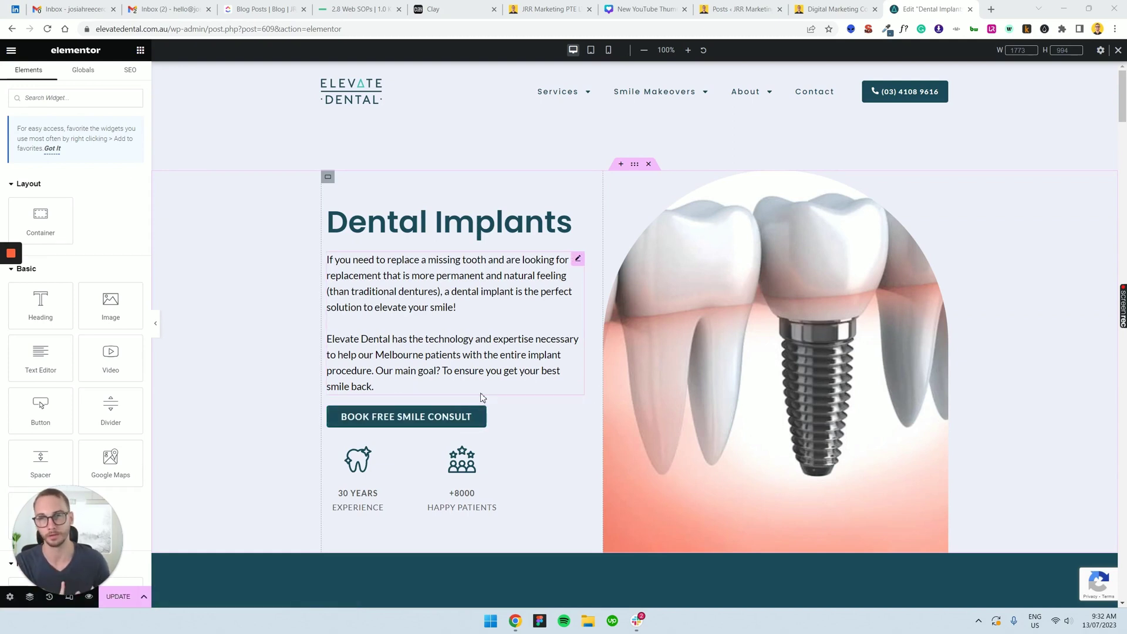
Step: Select the hero's Book Free Smile Consult button and open the widget library's global widgets
click(479, 414)
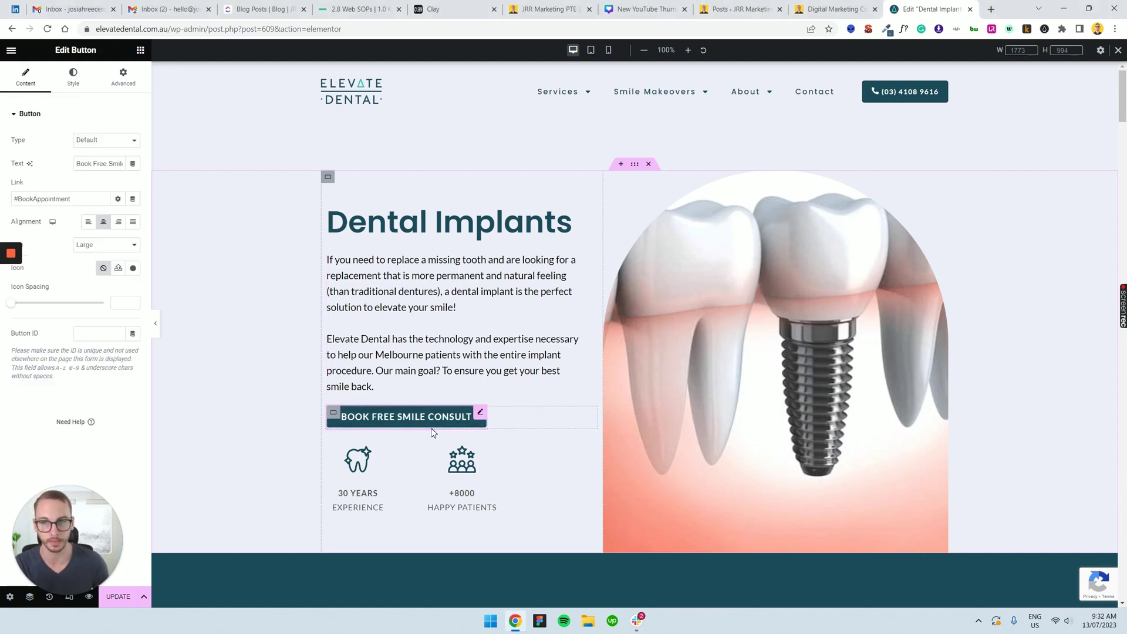
scroll(463, 410, down, 4)
scroll(477, 402, up, 3)
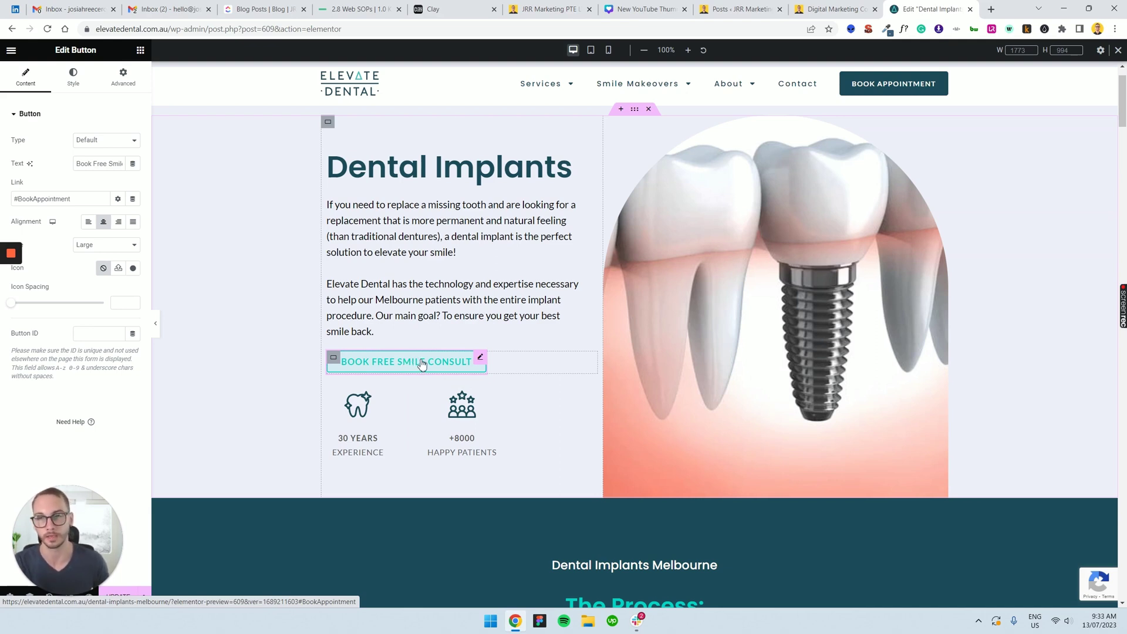
click(498, 362)
click(480, 357)
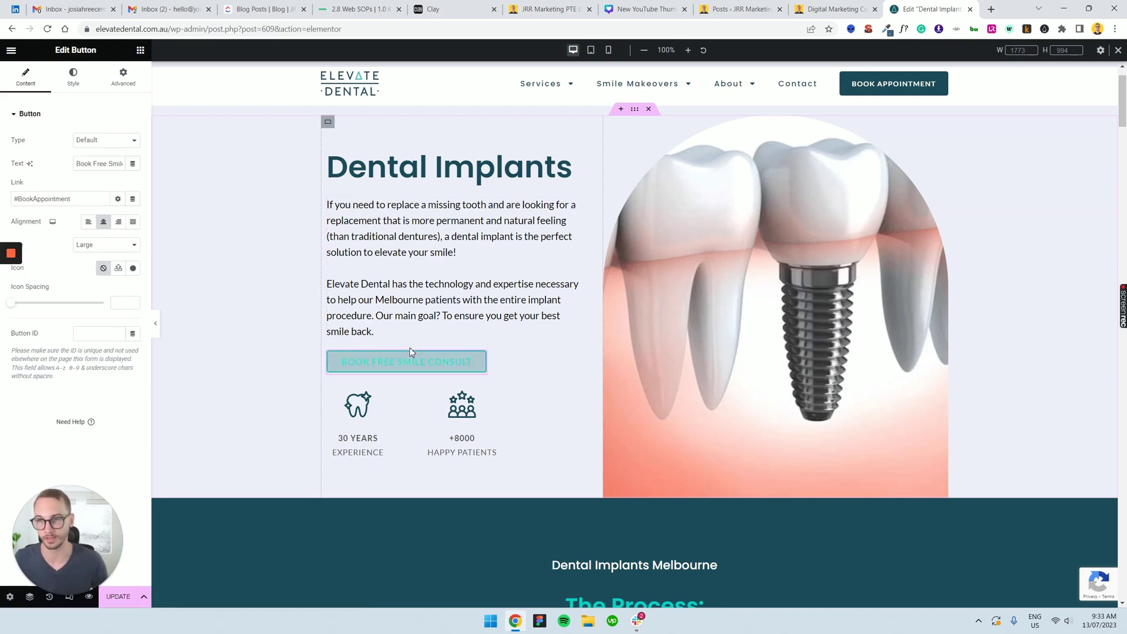
click(140, 51)
click(73, 71)
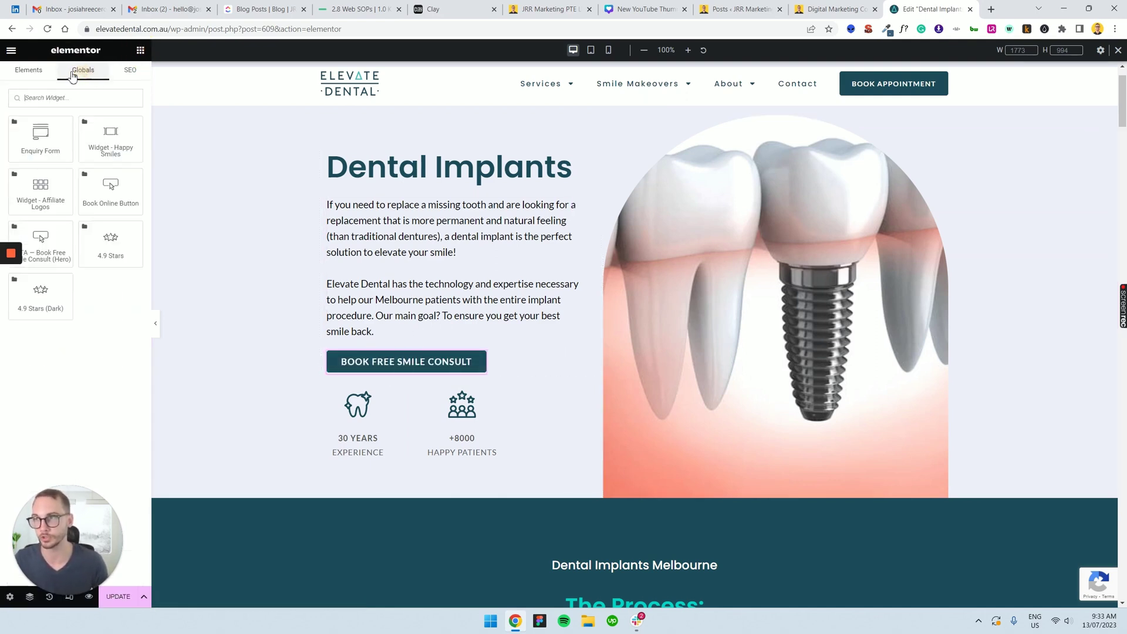
drag(42, 240, 405, 369)
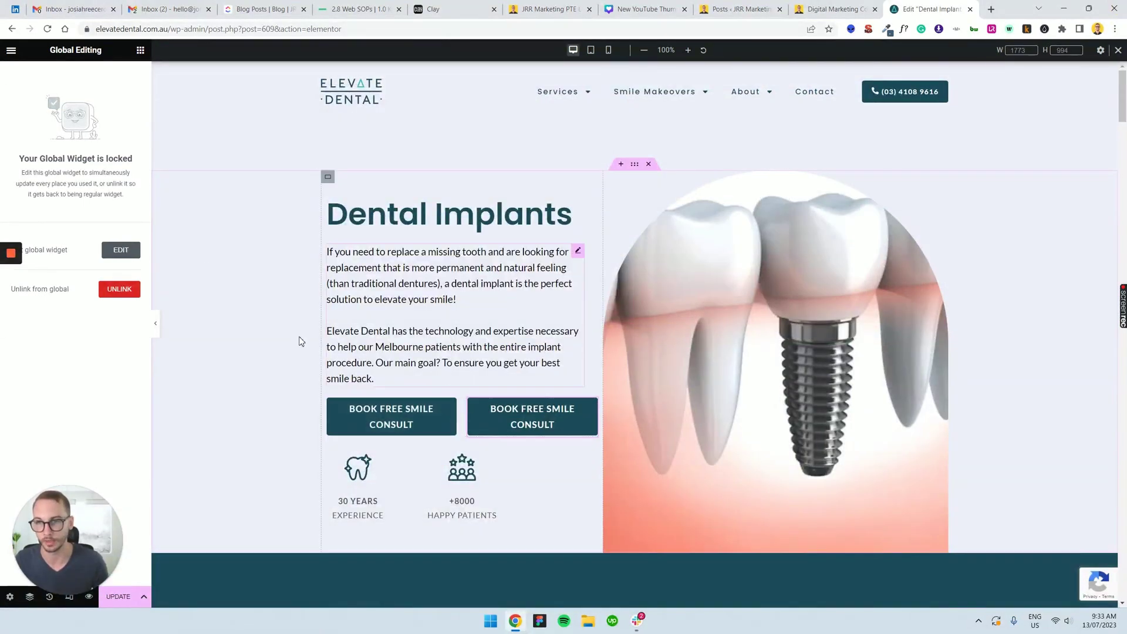
click(121, 251)
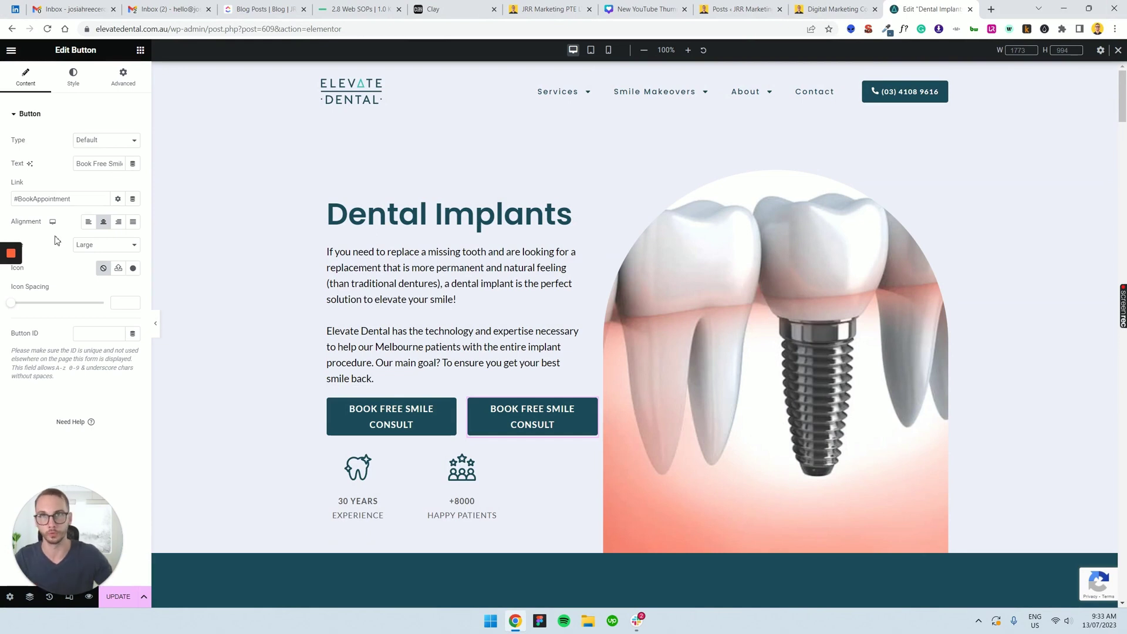
click(447, 404)
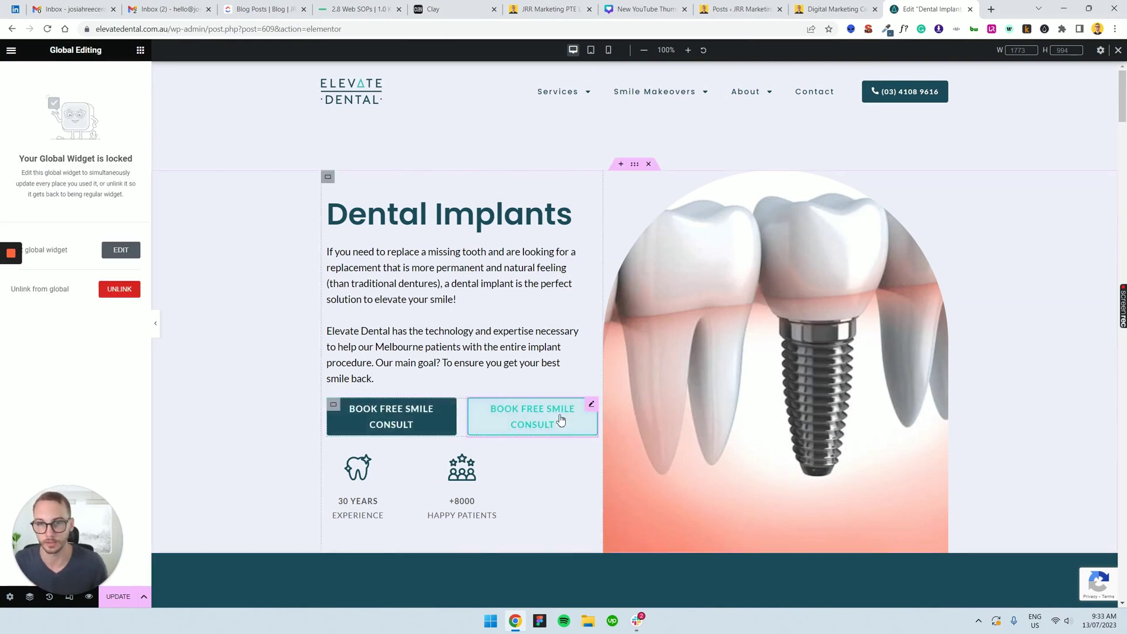
click(119, 288)
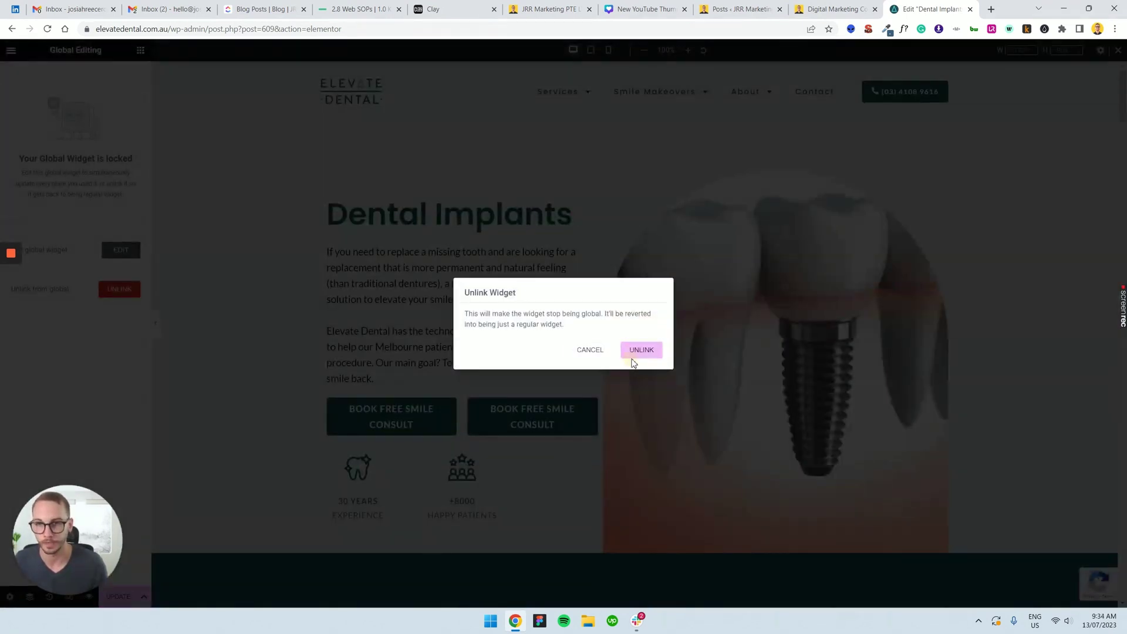
click(638, 365)
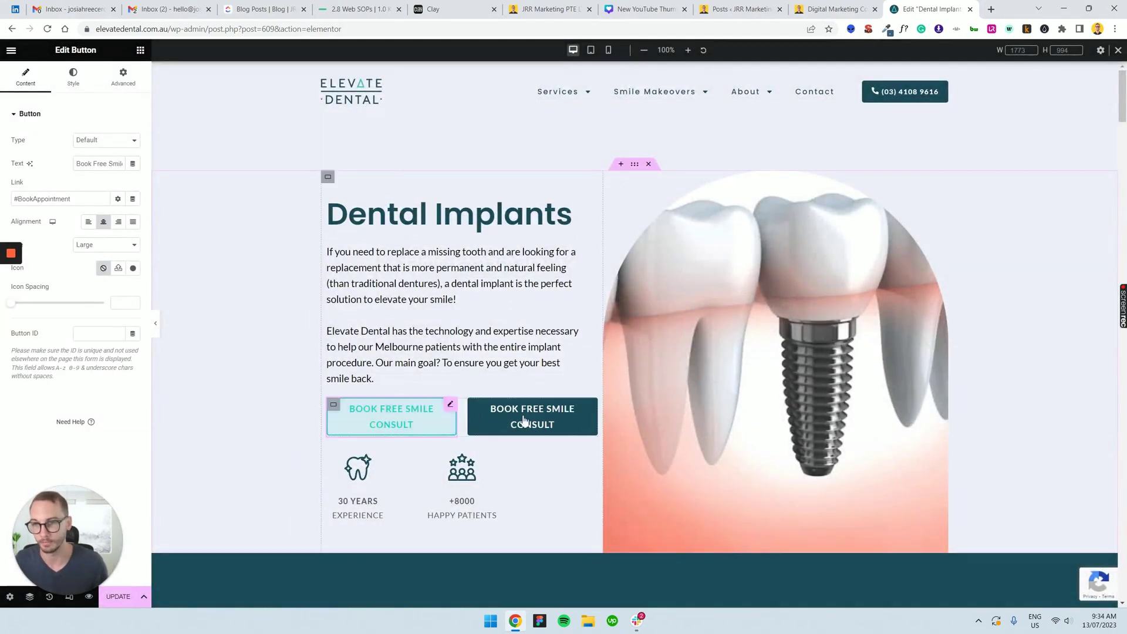
right_click(517, 422)
click(548, 526)
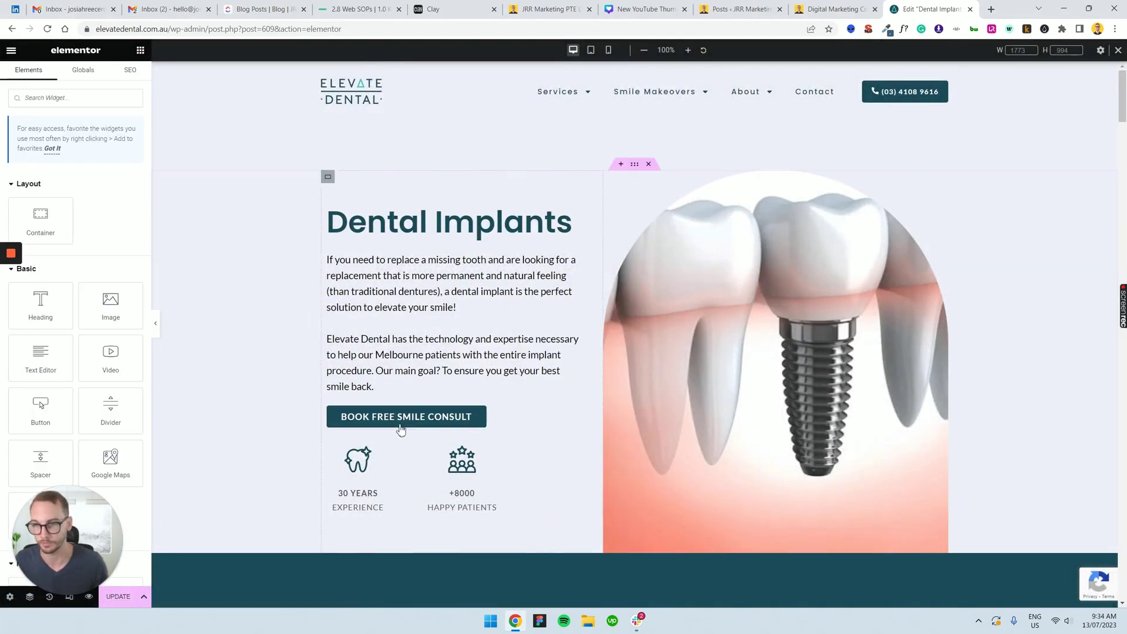
Step: Copy the remaining Book Free Smile Consult button
click(475, 414)
scroll(399, 315, down, 4)
right_click(406, 197)
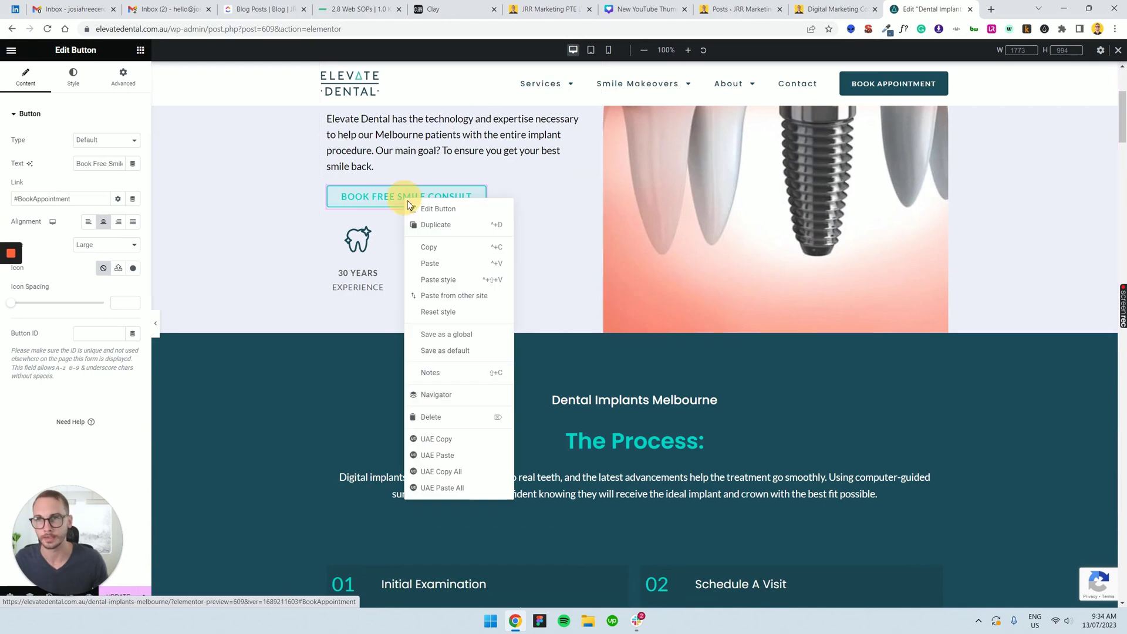
click(453, 248)
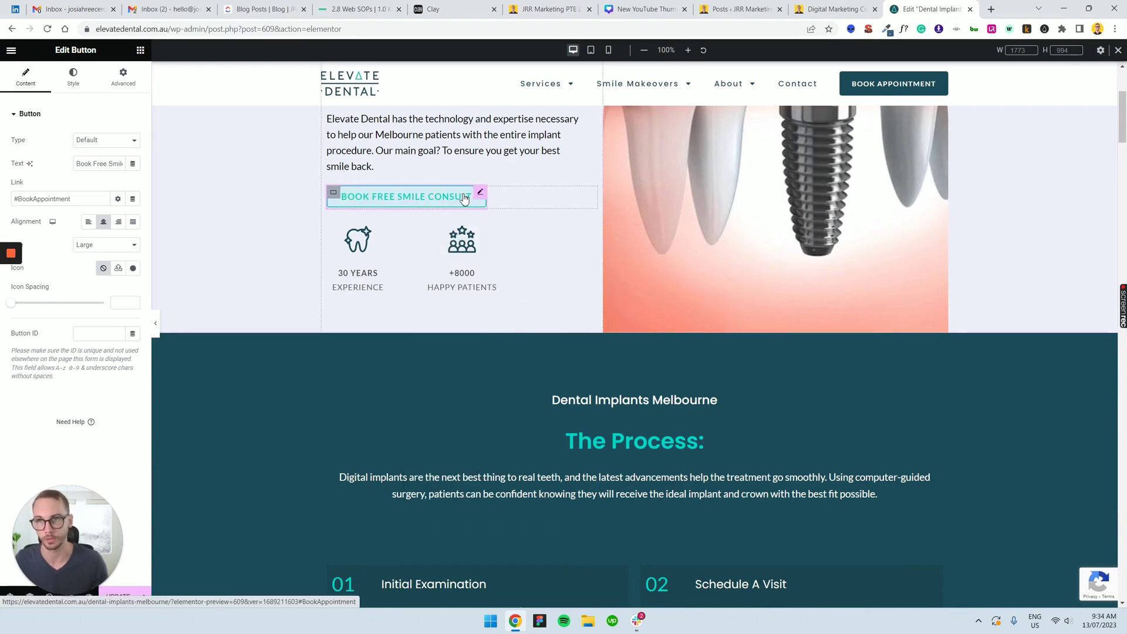
Step: Paste the button into the comfort-level text container and move it to the top
scroll(371, 249, down, 10)
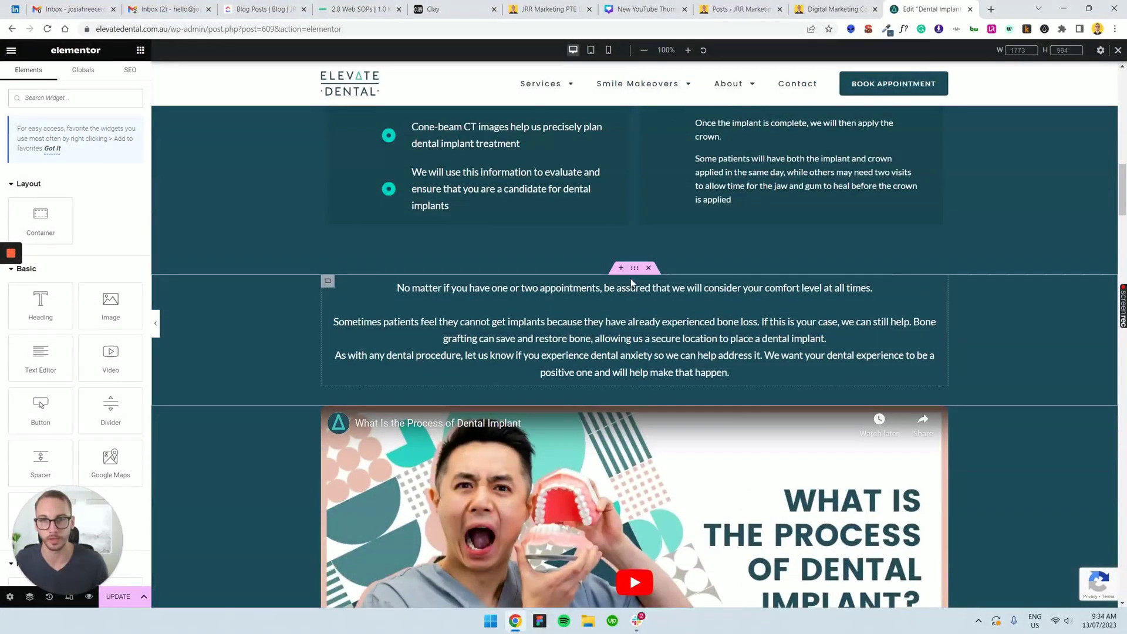
right_click(630, 279)
click(669, 374)
drag(936, 398, 636, 276)
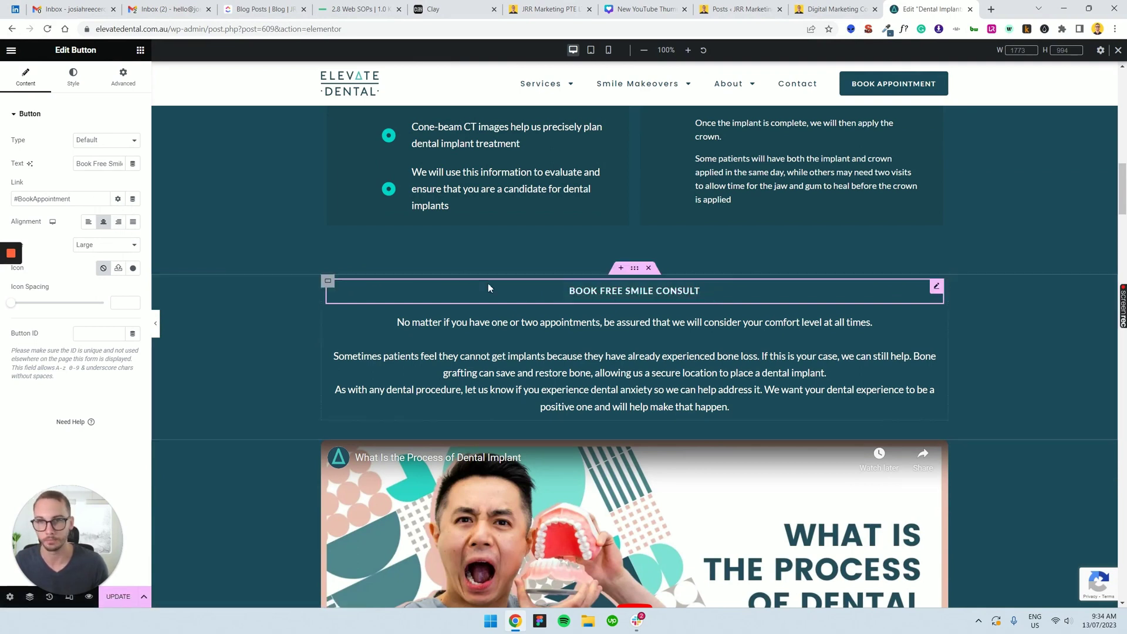
Step: Centre the pasted button within its container using Align Items
click(327, 282)
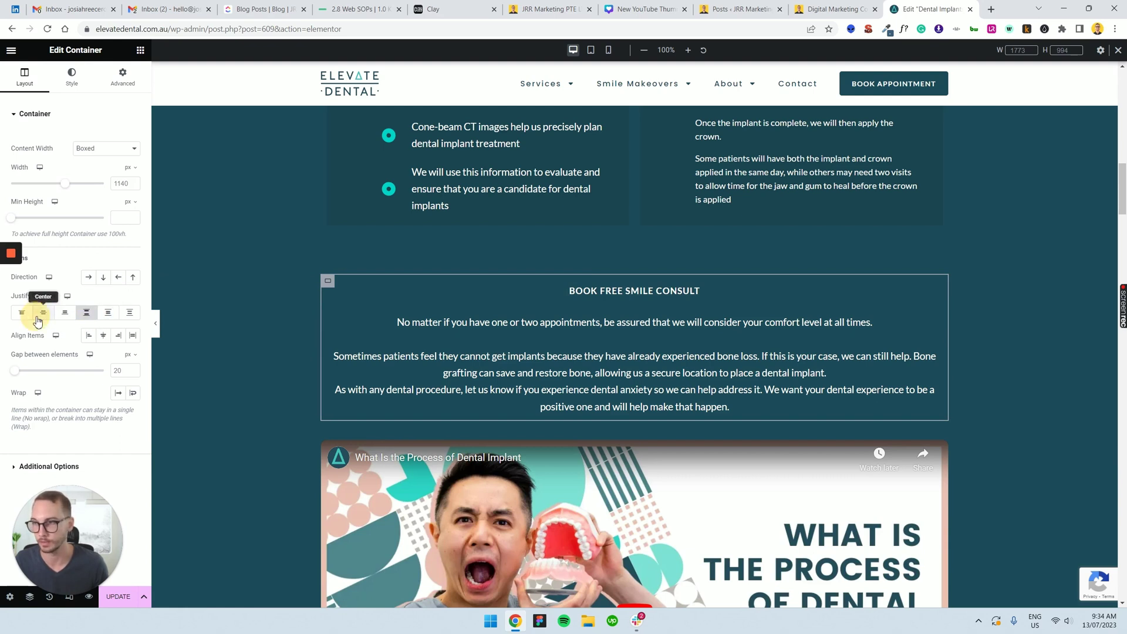
click(89, 337)
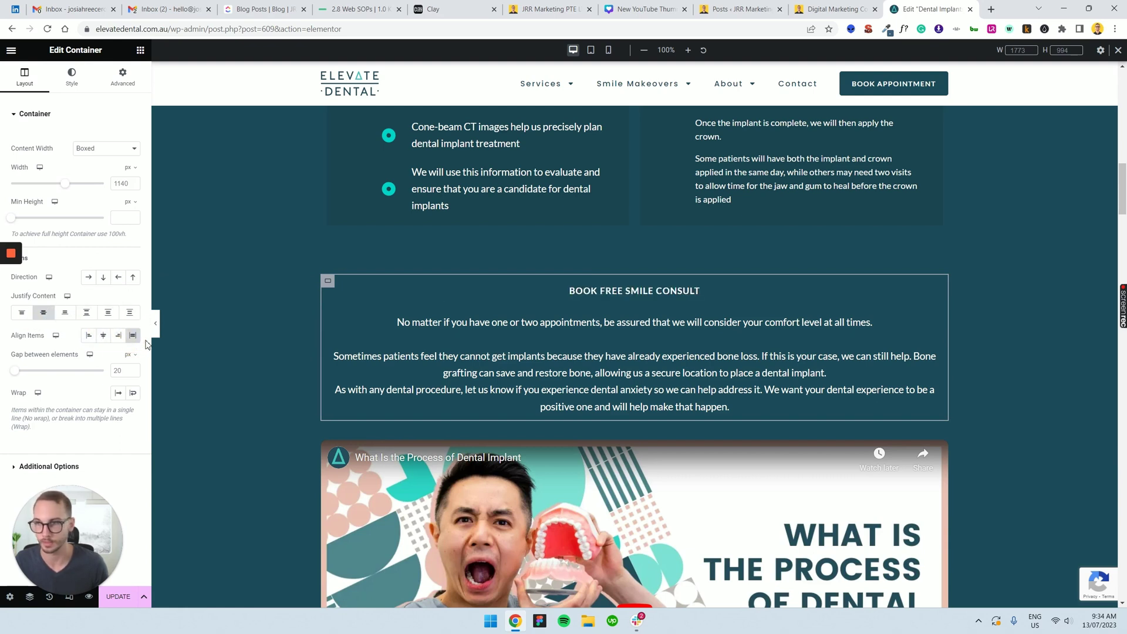
click(118, 335)
click(103, 335)
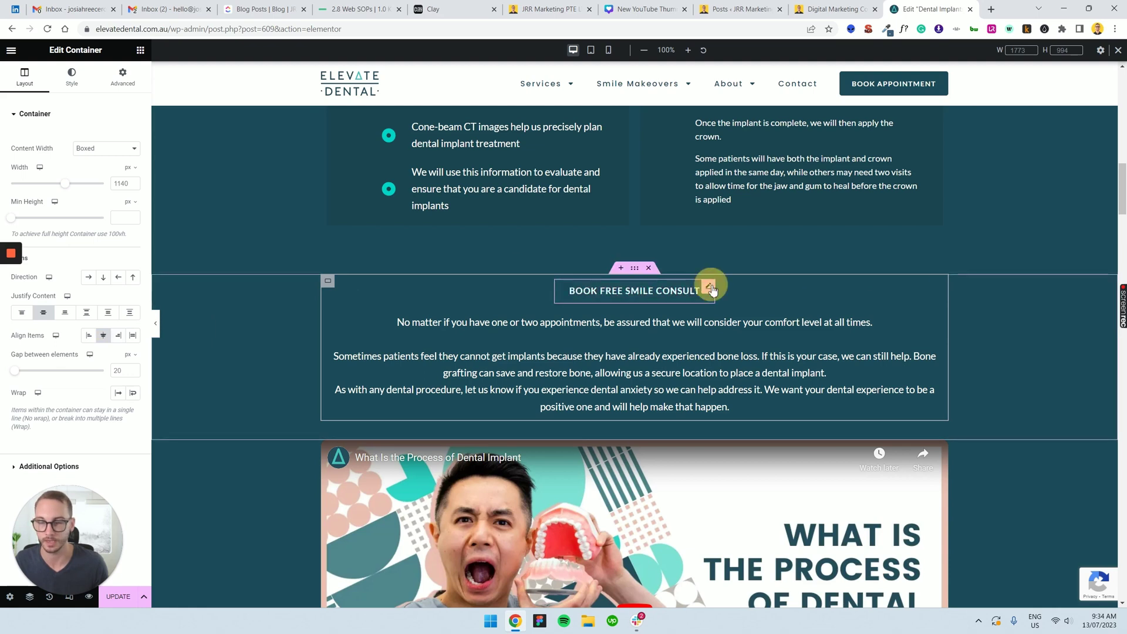
Step: Style the pasted button with a Secondary white background and Primary Light text
click(710, 288)
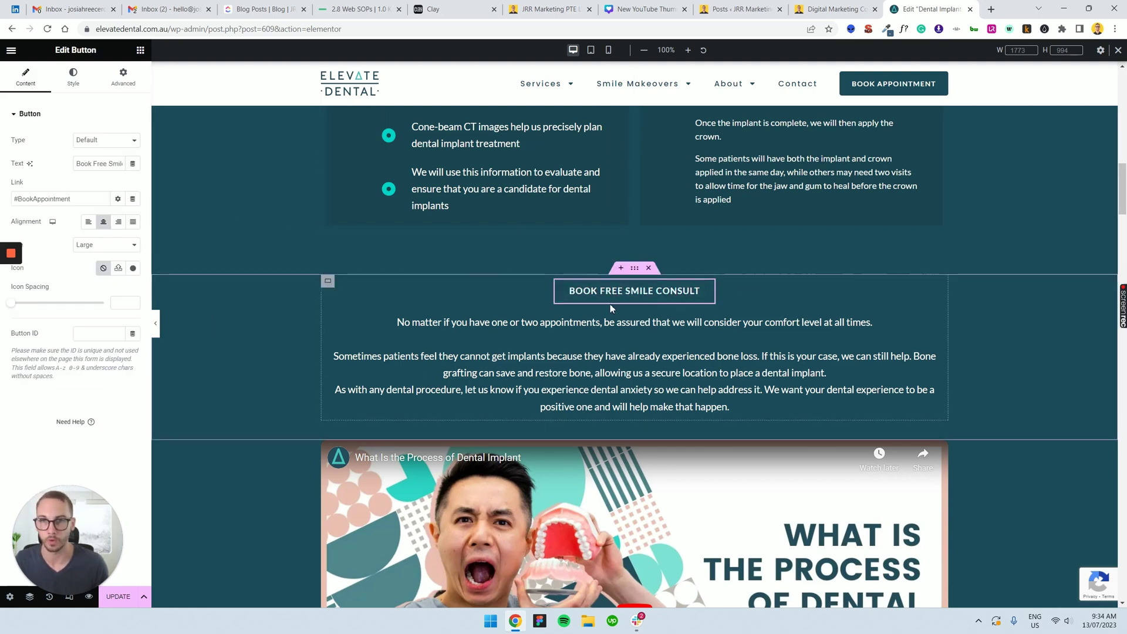
click(73, 76)
click(118, 256)
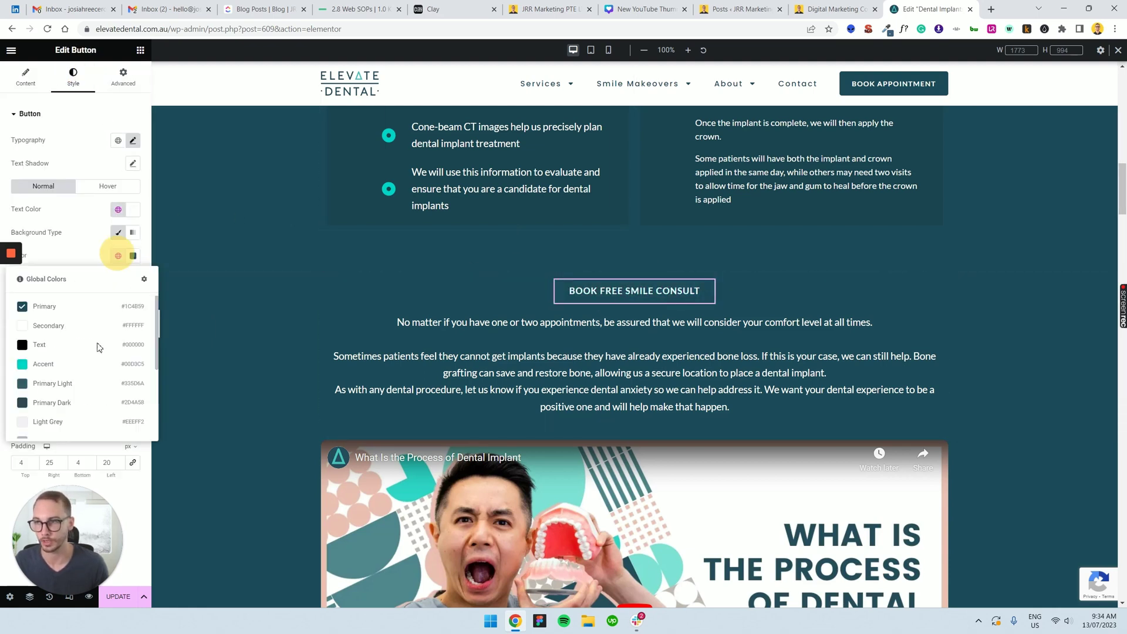
click(53, 326)
click(118, 210)
click(53, 339)
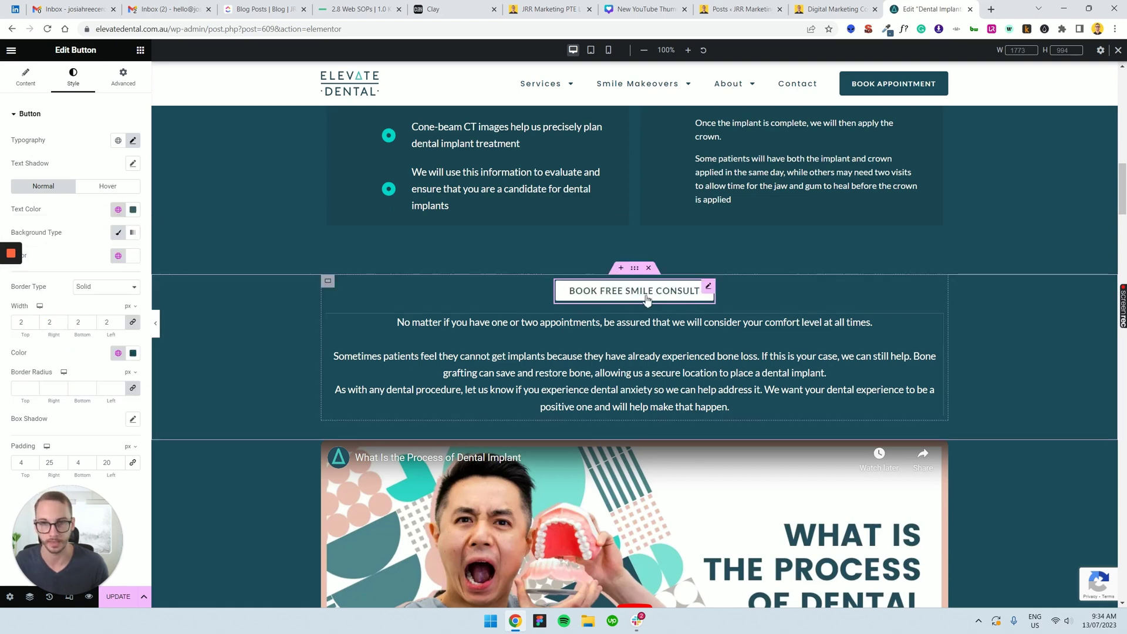
scroll(555, 283, up, 2)
scroll(619, 384, up, 4)
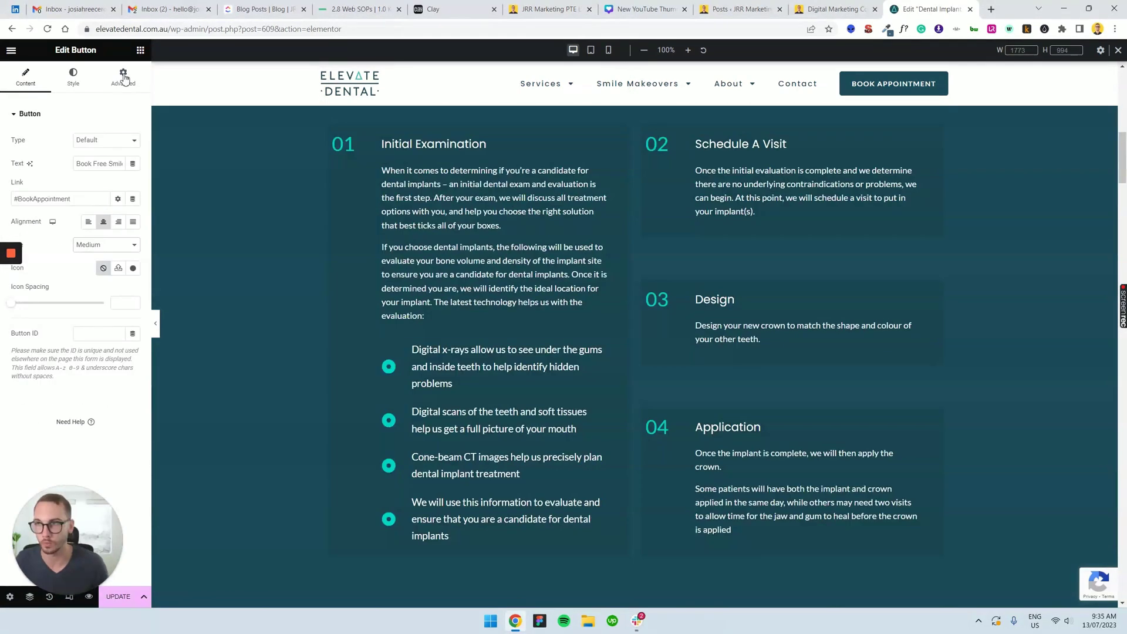
click(122, 76)
Step: Check the page layout at tablet and mobile widths, then return to desktop
scroll(675, 316, down, 5)
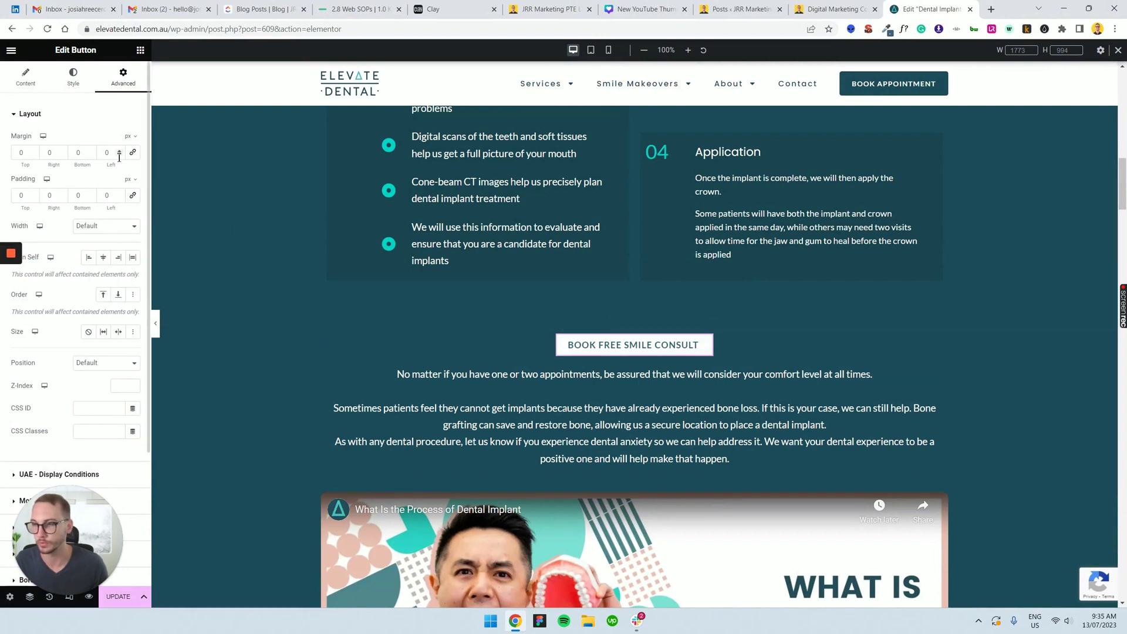
click(590, 50)
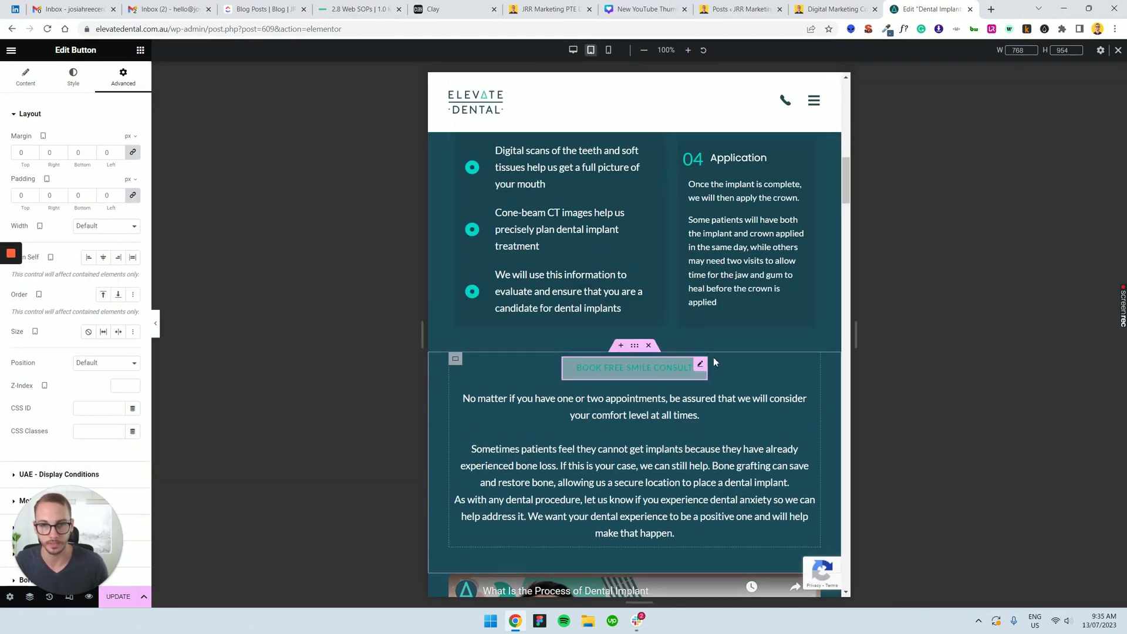
click(608, 50)
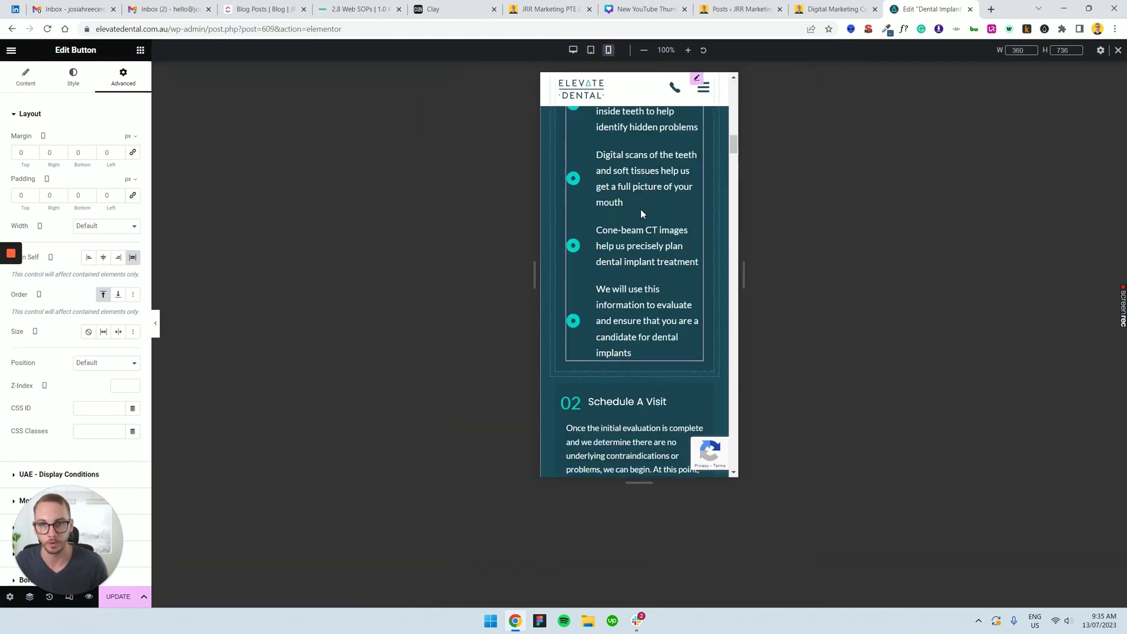
scroll(639, 206, down, 1)
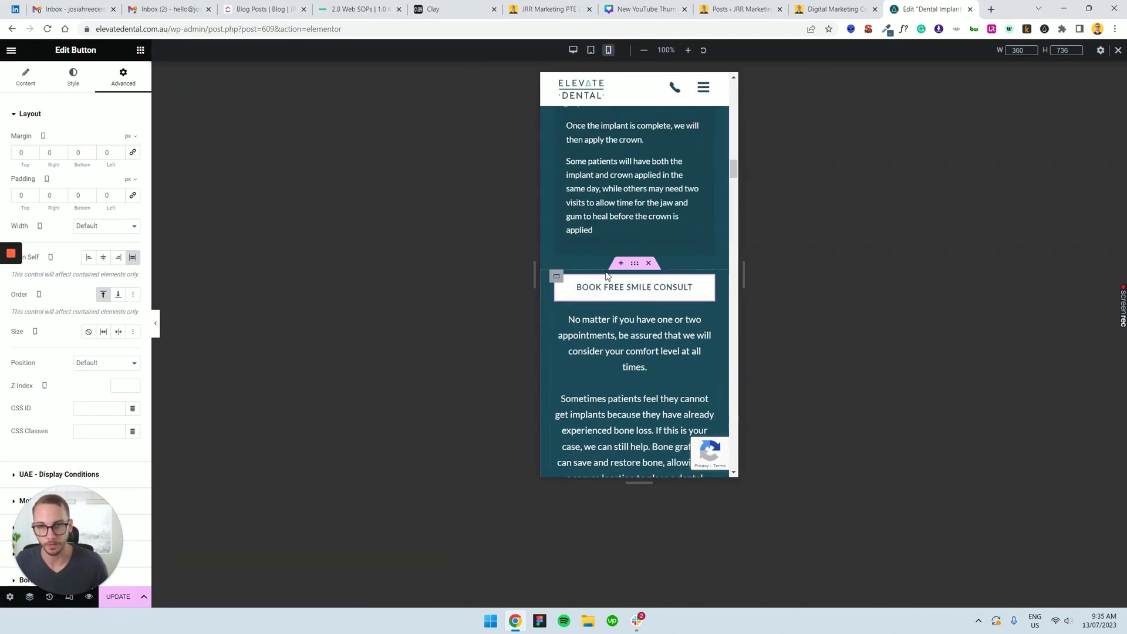
click(573, 50)
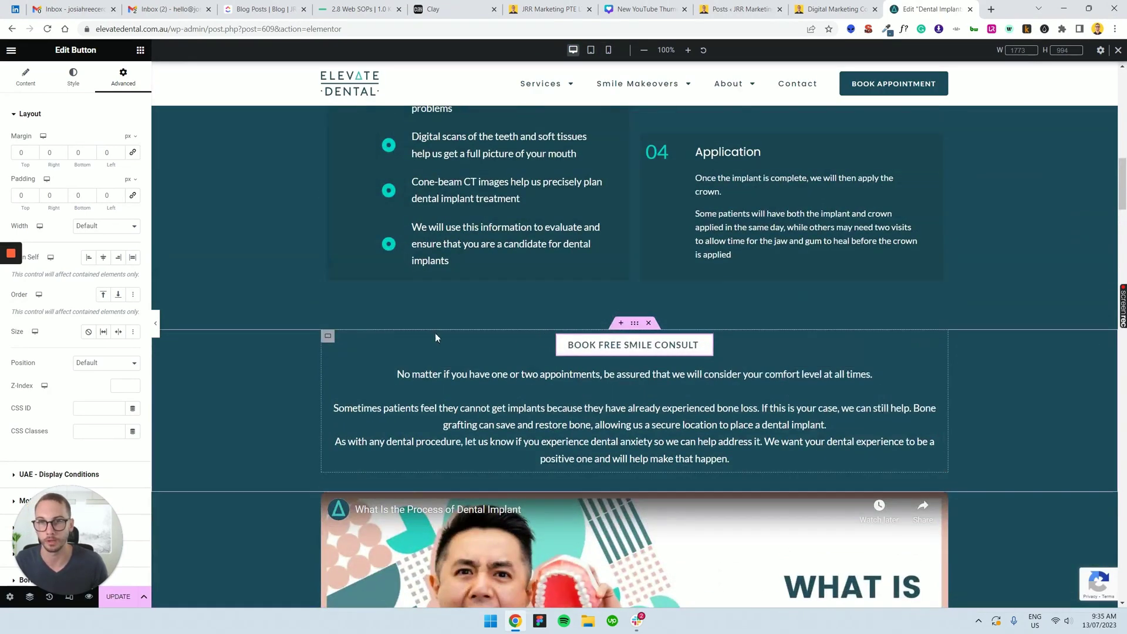
Step: Re-centre the consult button in its container and view it at tablet width
click(327, 335)
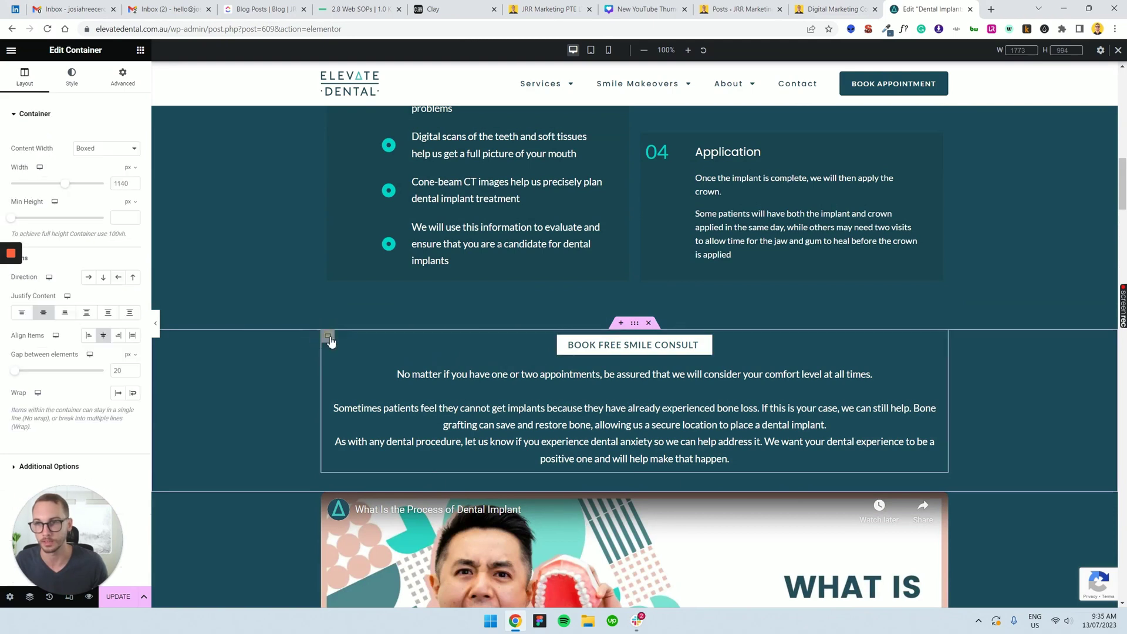
click(90, 335)
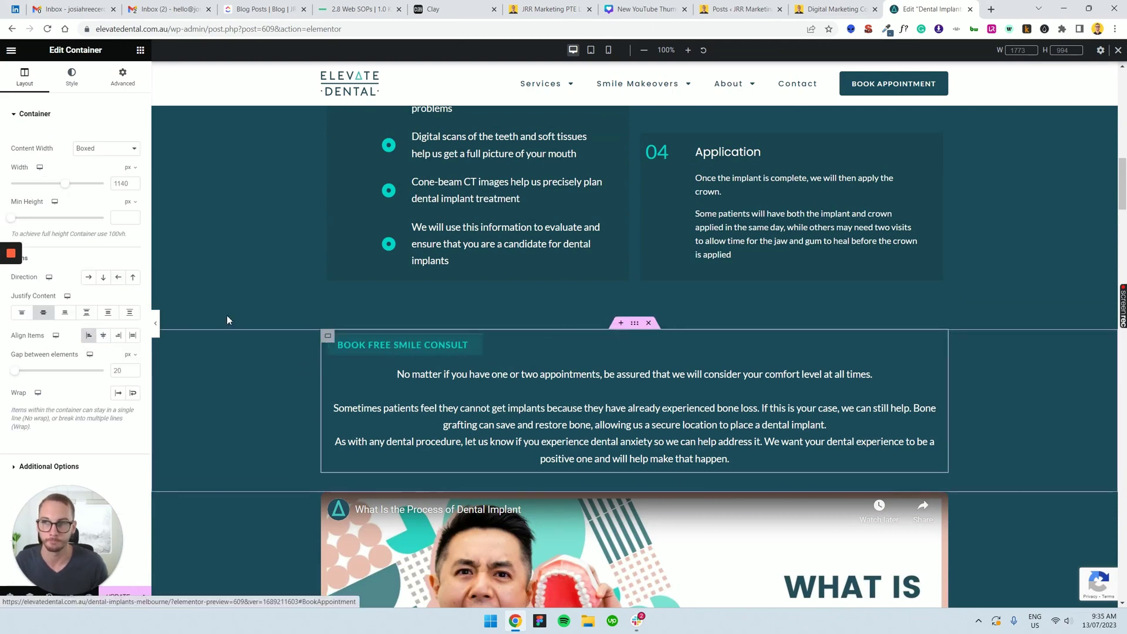
click(104, 338)
click(590, 50)
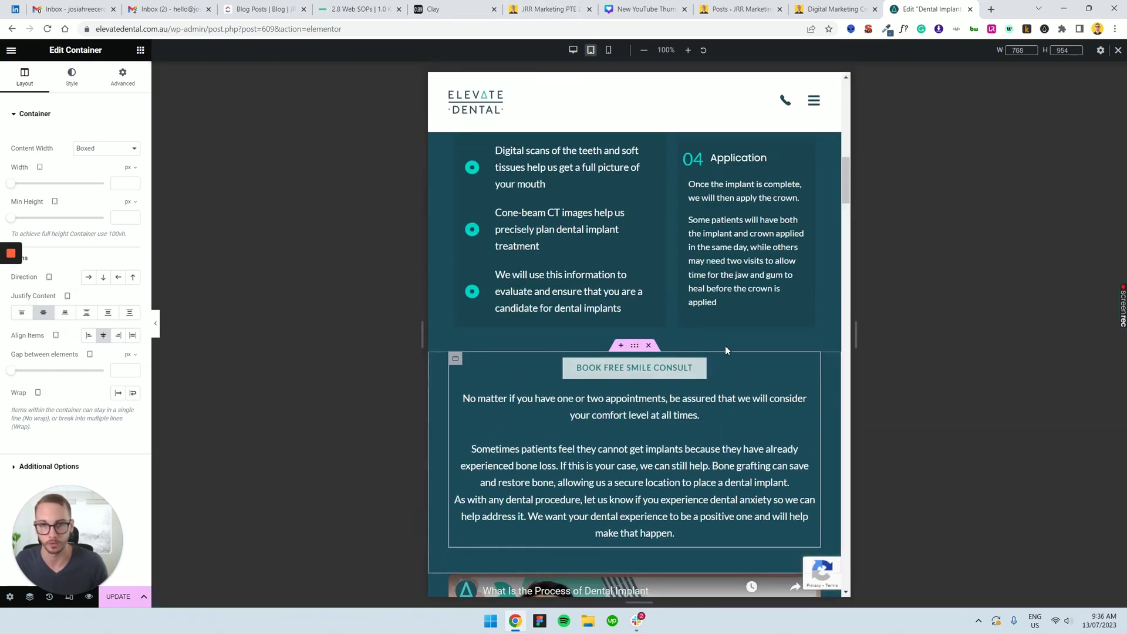
scroll(598, 381, up, 10)
Step: Inspect the hero consult button's style and layout settings, then copy it
click(596, 373)
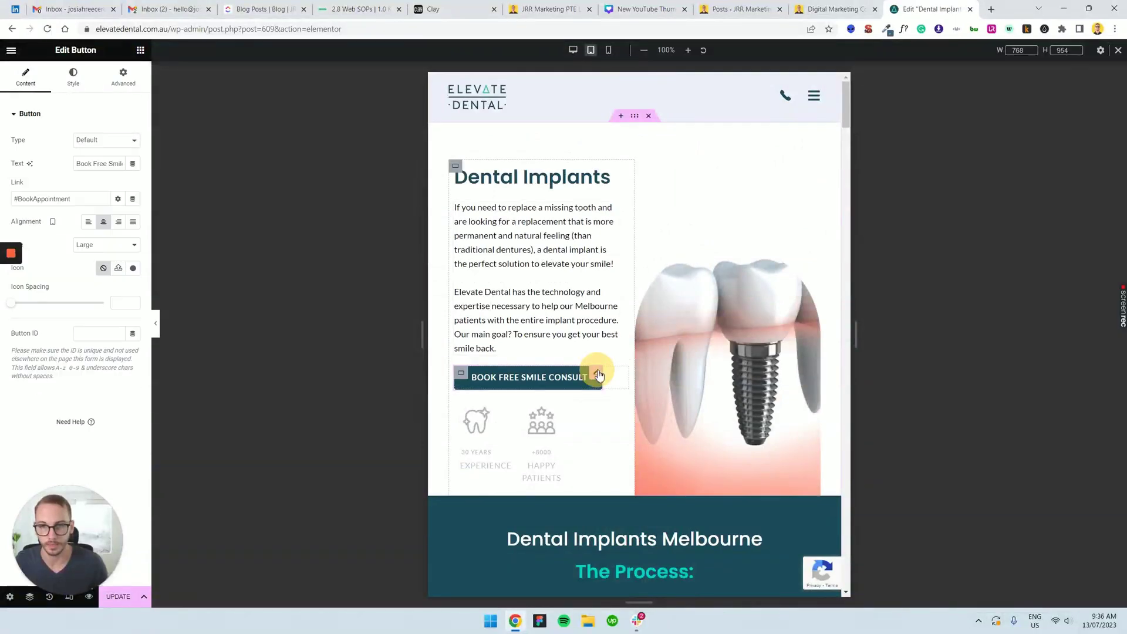
click(72, 75)
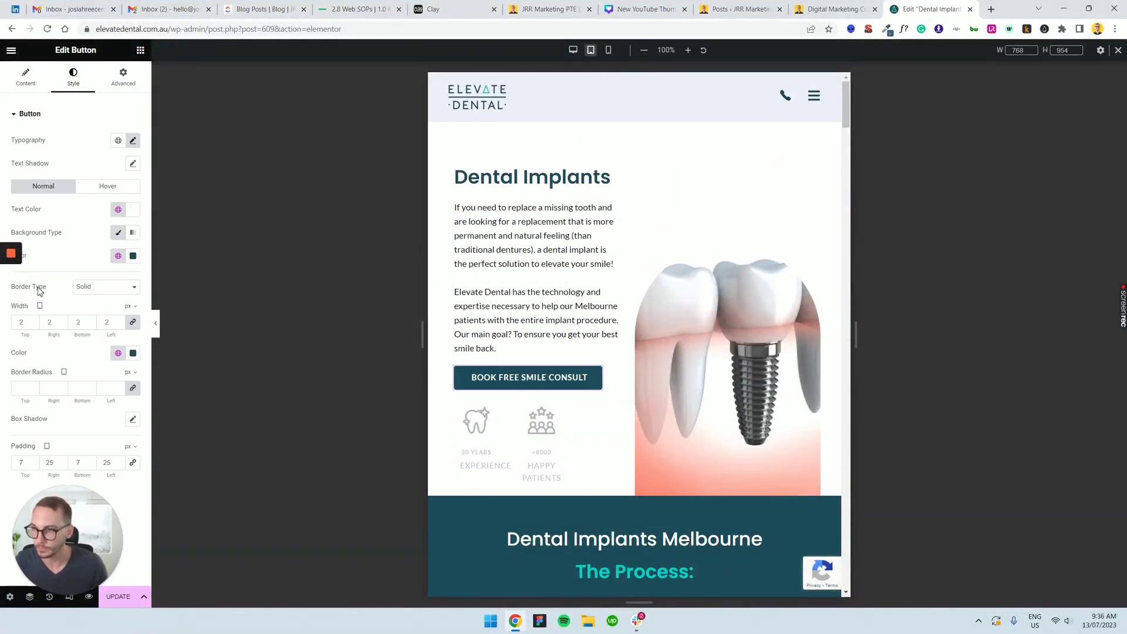
scroll(626, 392, down, 15)
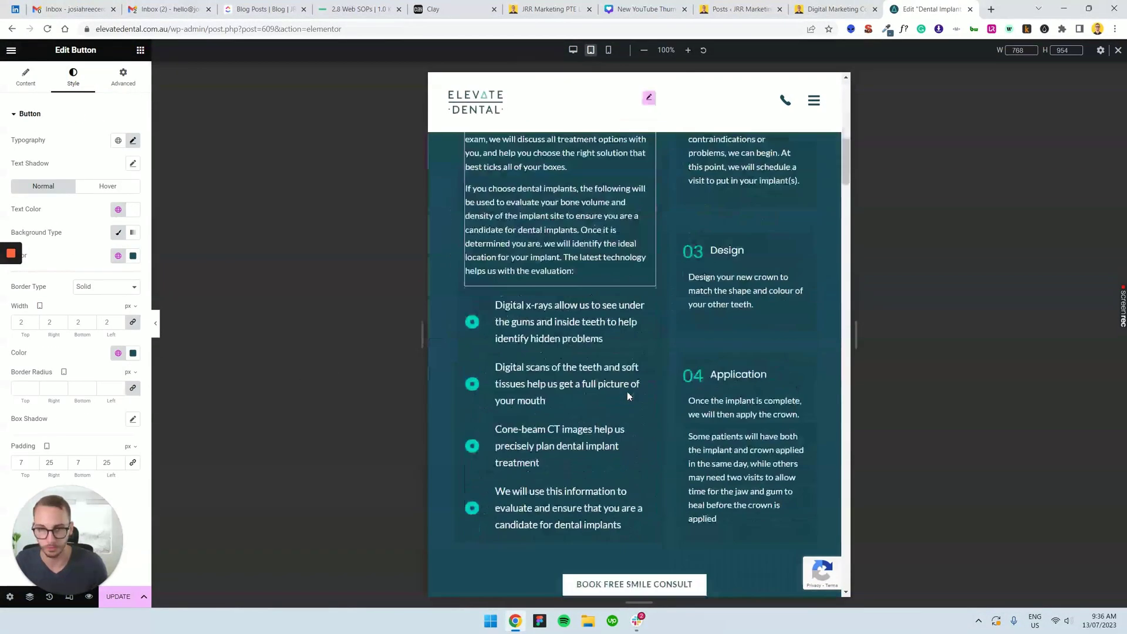
click(700, 290)
scroll(674, 328, up, 15)
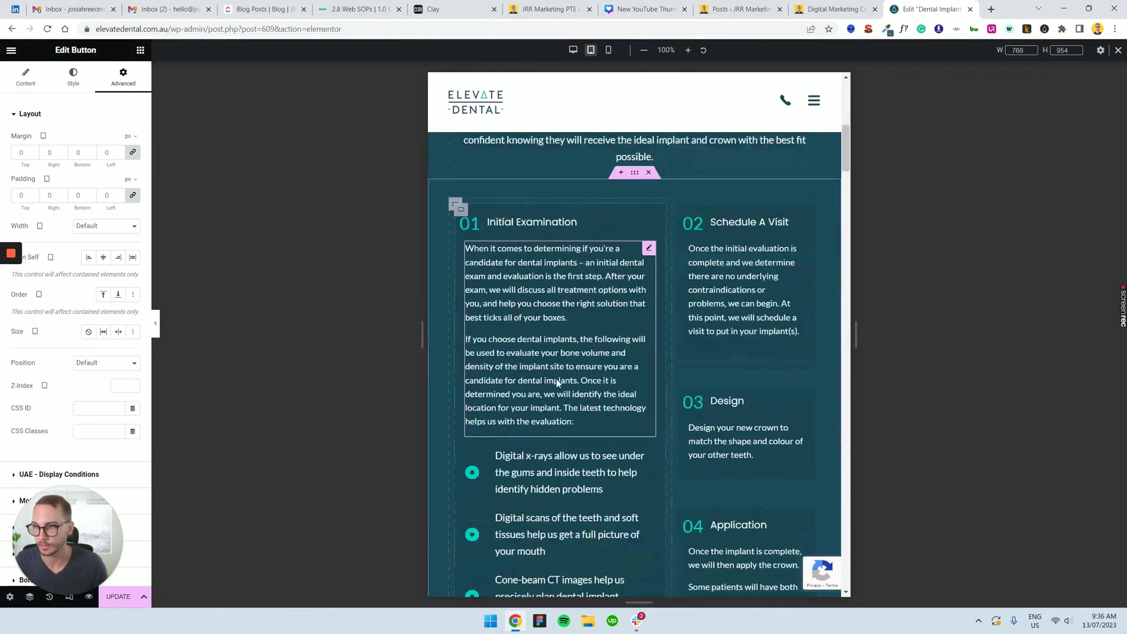
right_click(537, 327)
key(Escape)
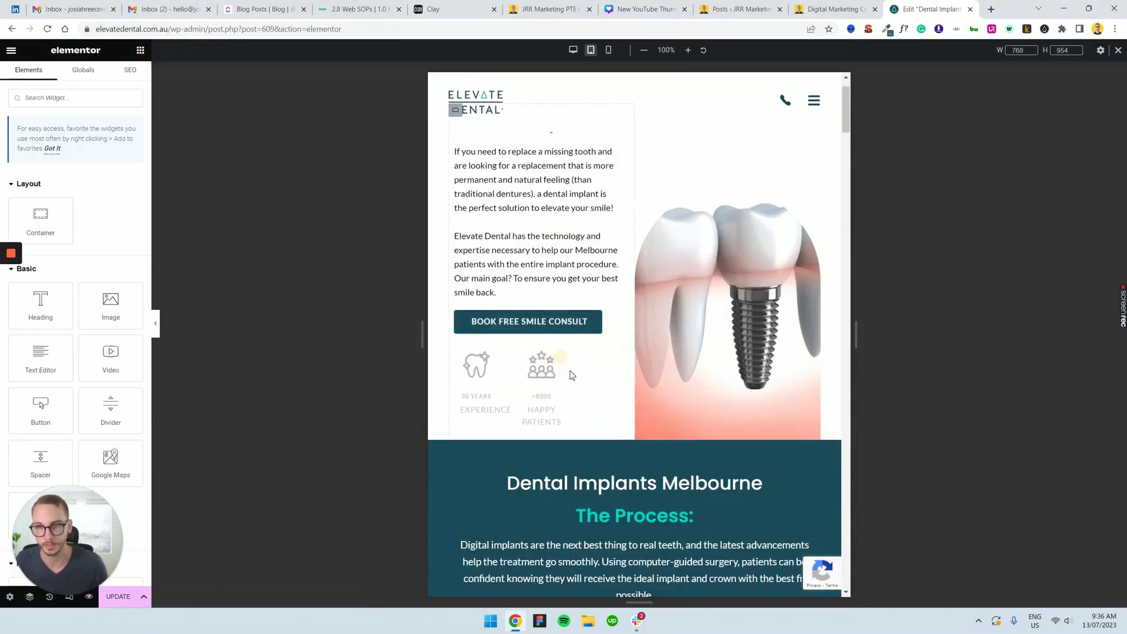
Step: Paste the hero button's style onto the second consult button
scroll(569, 372, down, 10)
right_click(672, 347)
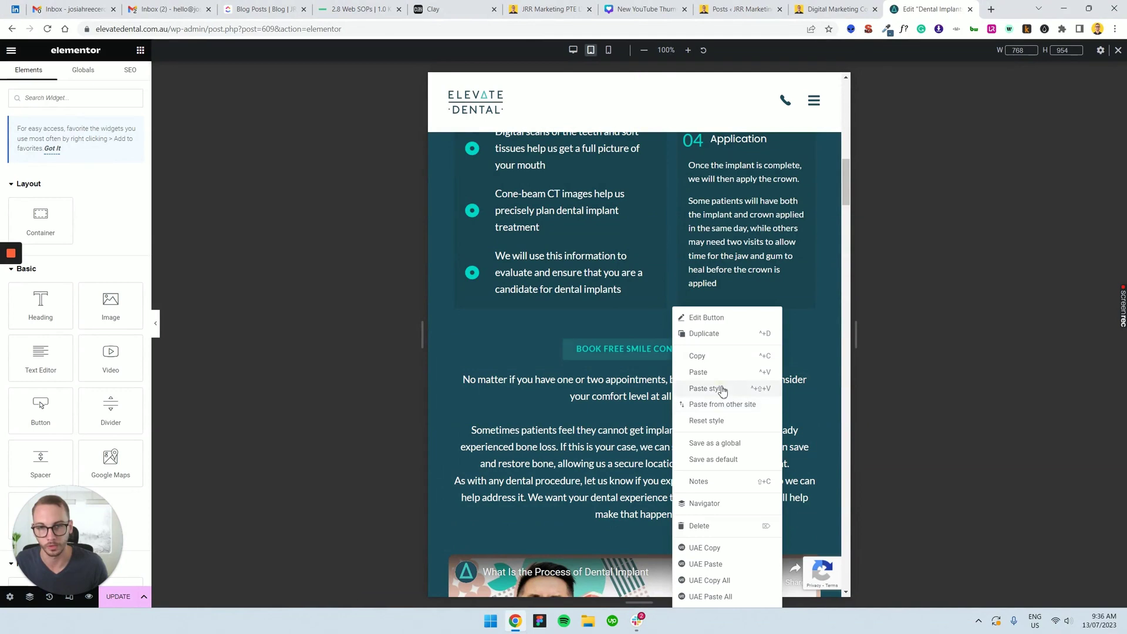
click(707, 389)
click(711, 344)
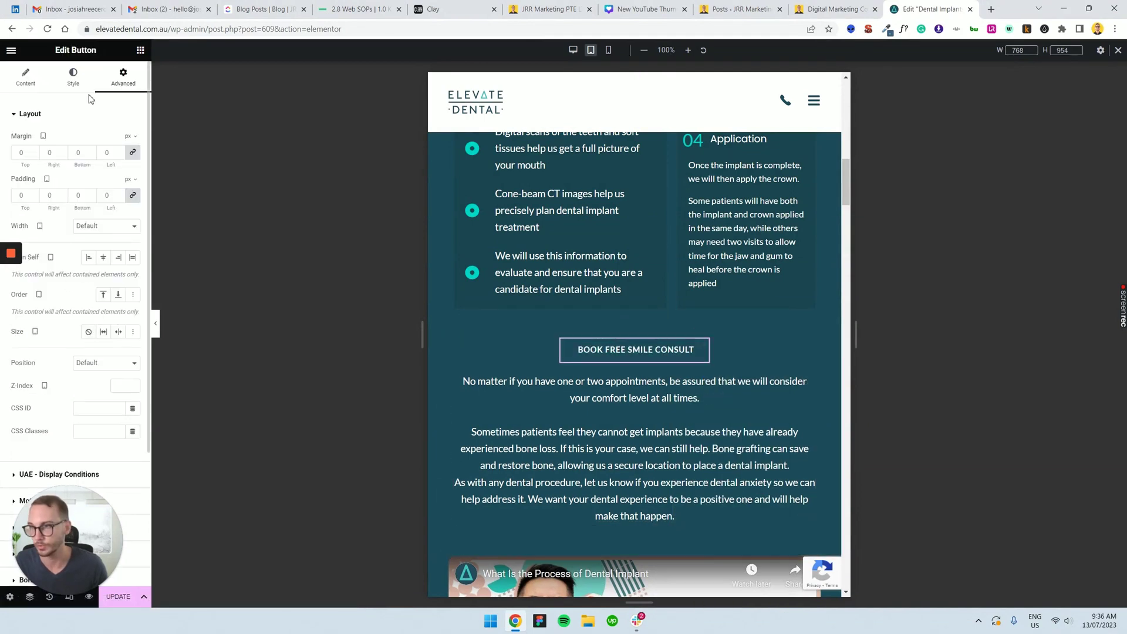
click(25, 77)
click(72, 76)
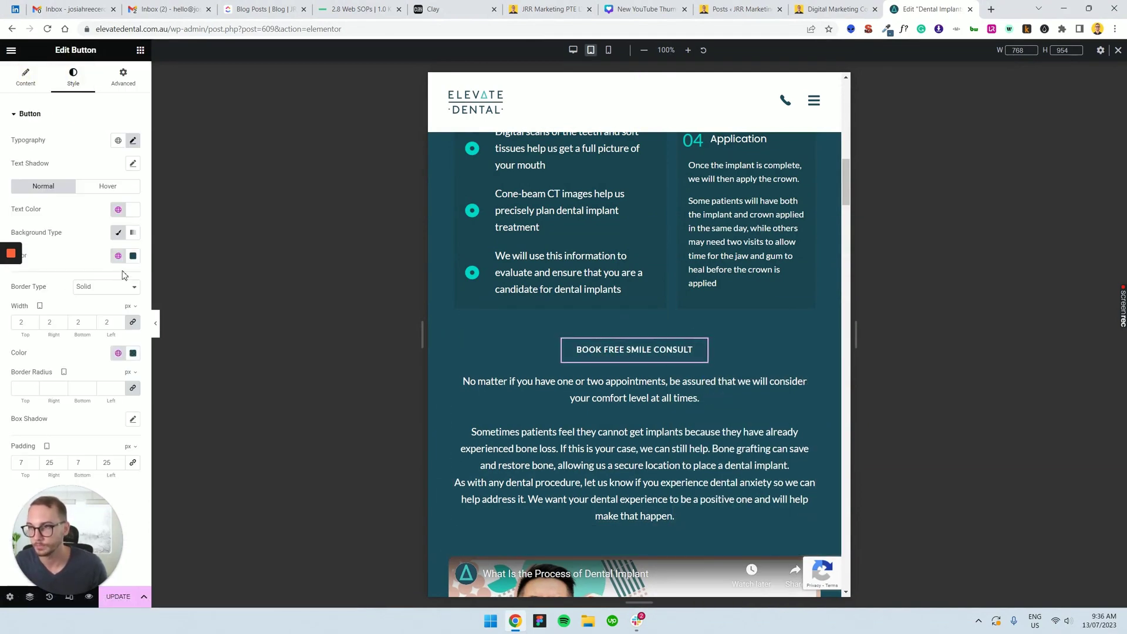
Step: Set the second button's background to white and its text to Primary Light teal
click(118, 256)
click(47, 317)
click(118, 209)
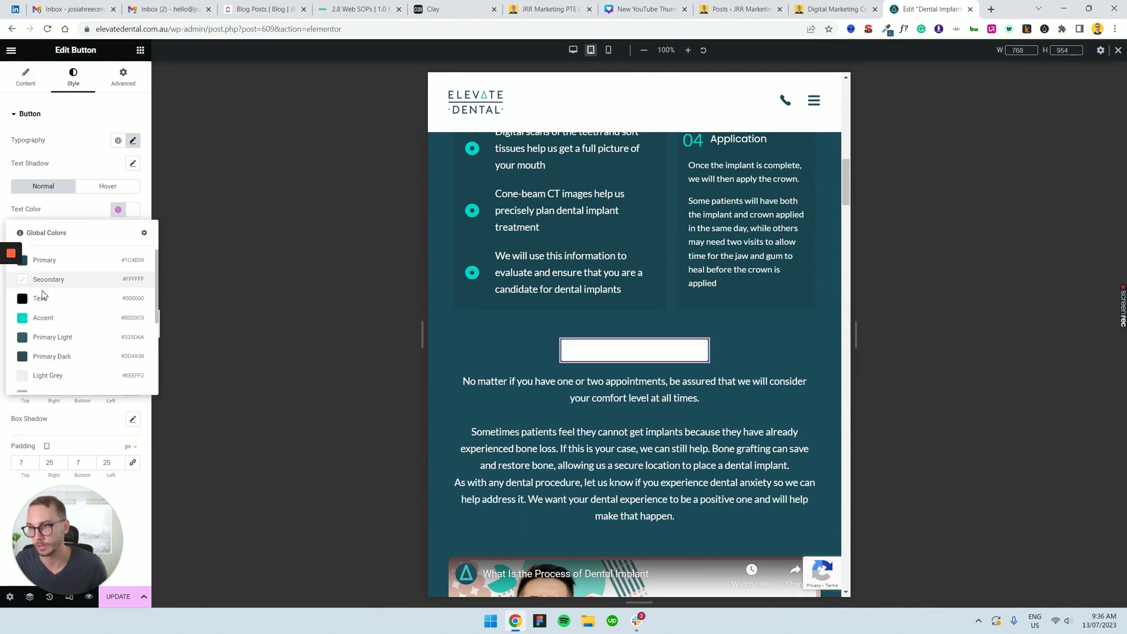
click(53, 342)
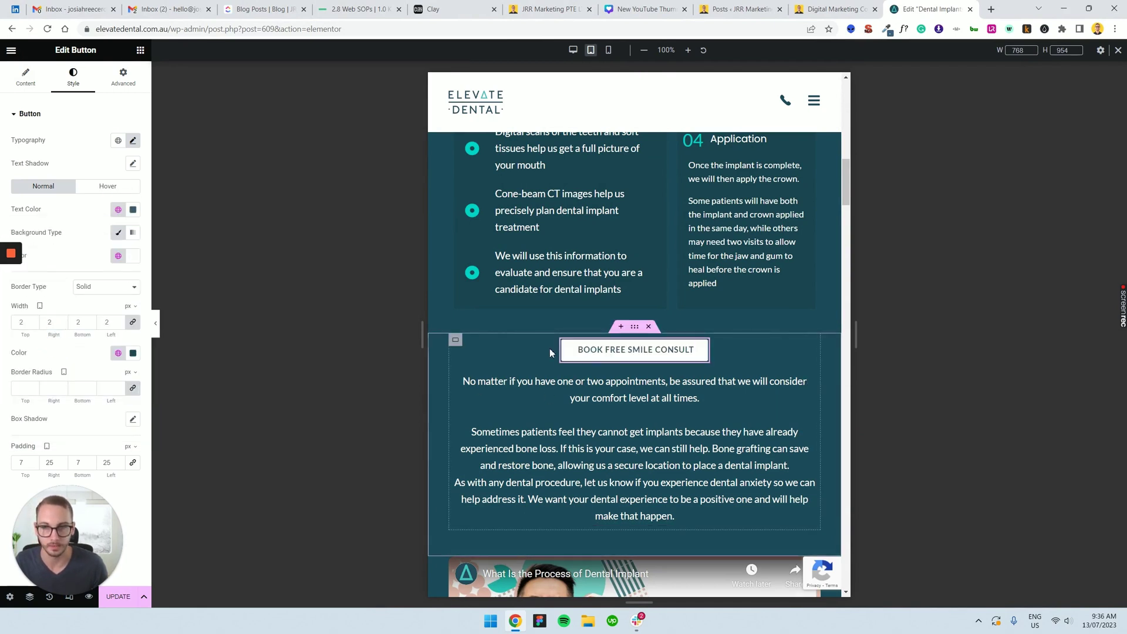
click(573, 51)
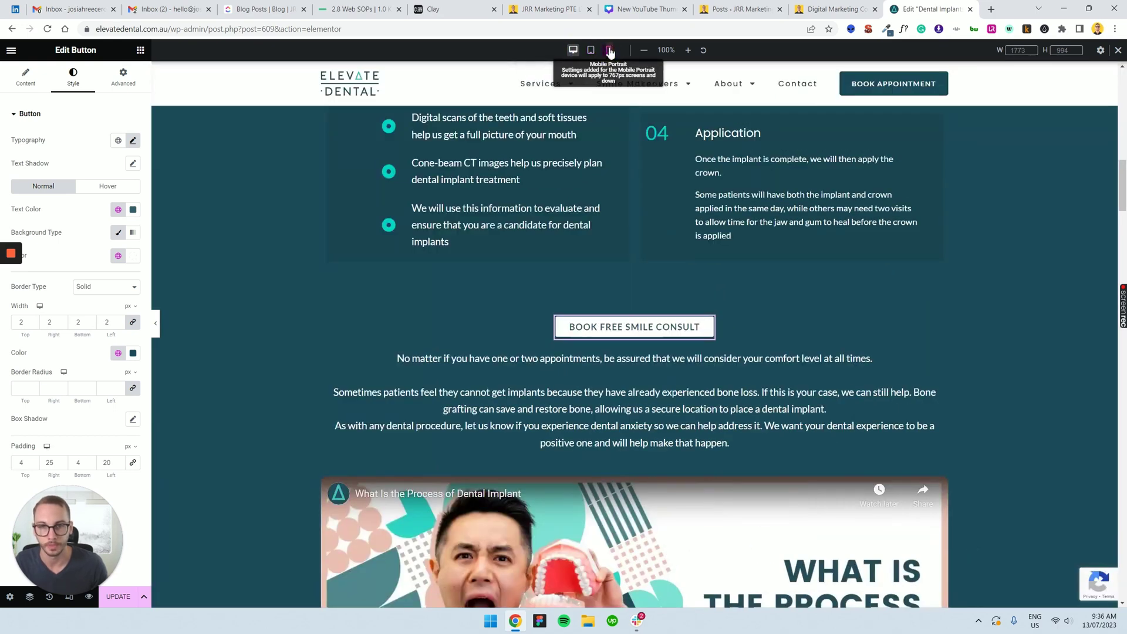
Step: Check the white consult button in the 360px mobile preview and bring up its options
click(608, 50)
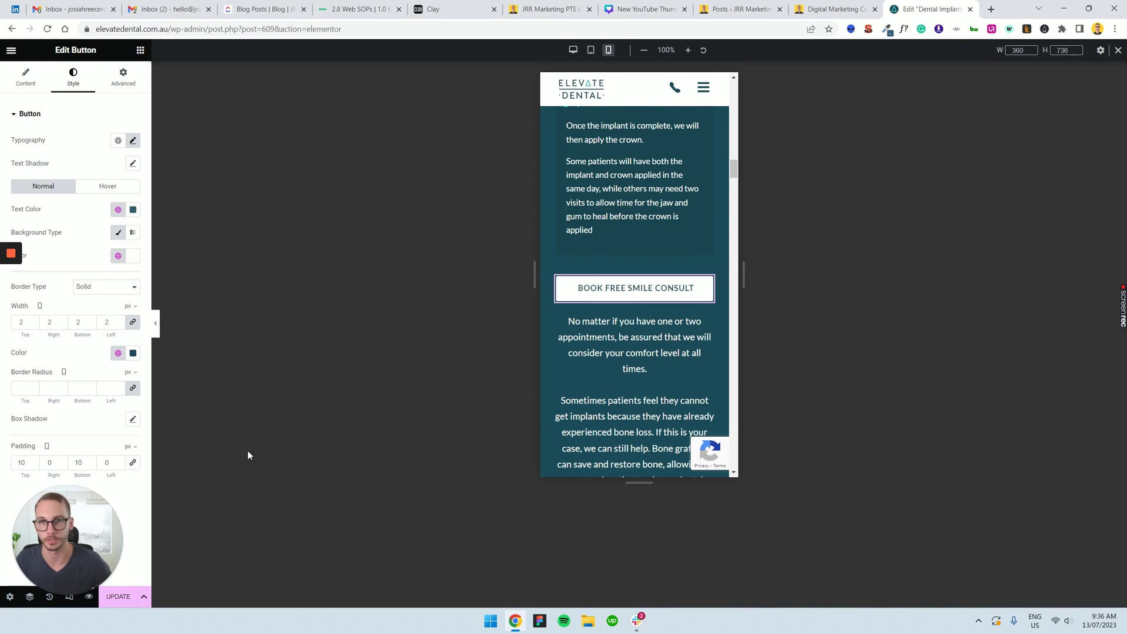
click(39, 84)
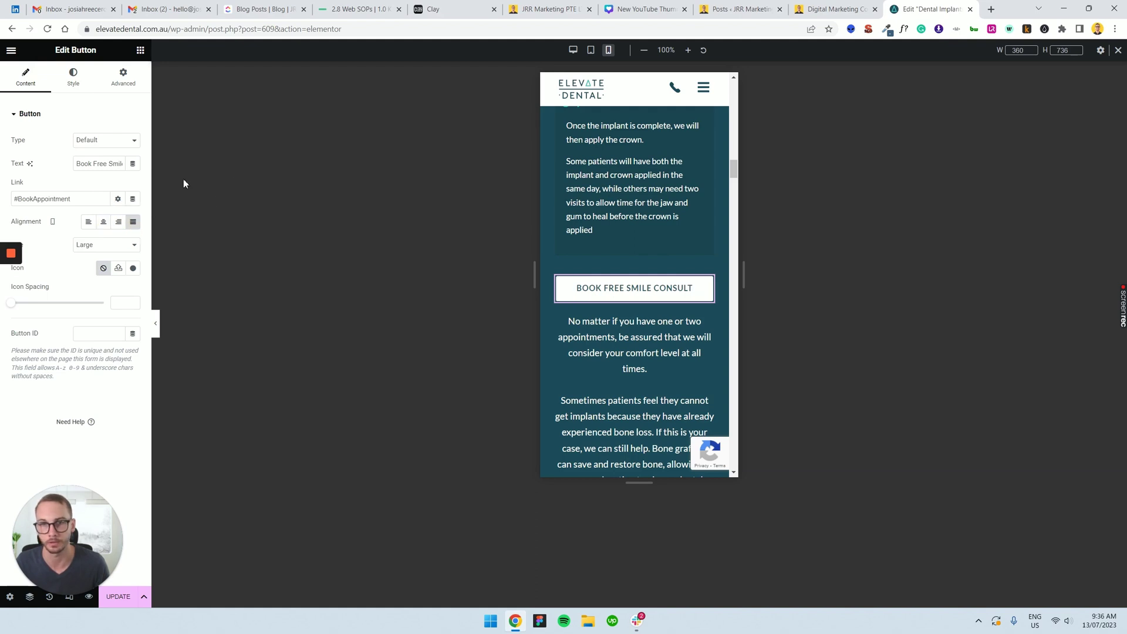
right_click(624, 283)
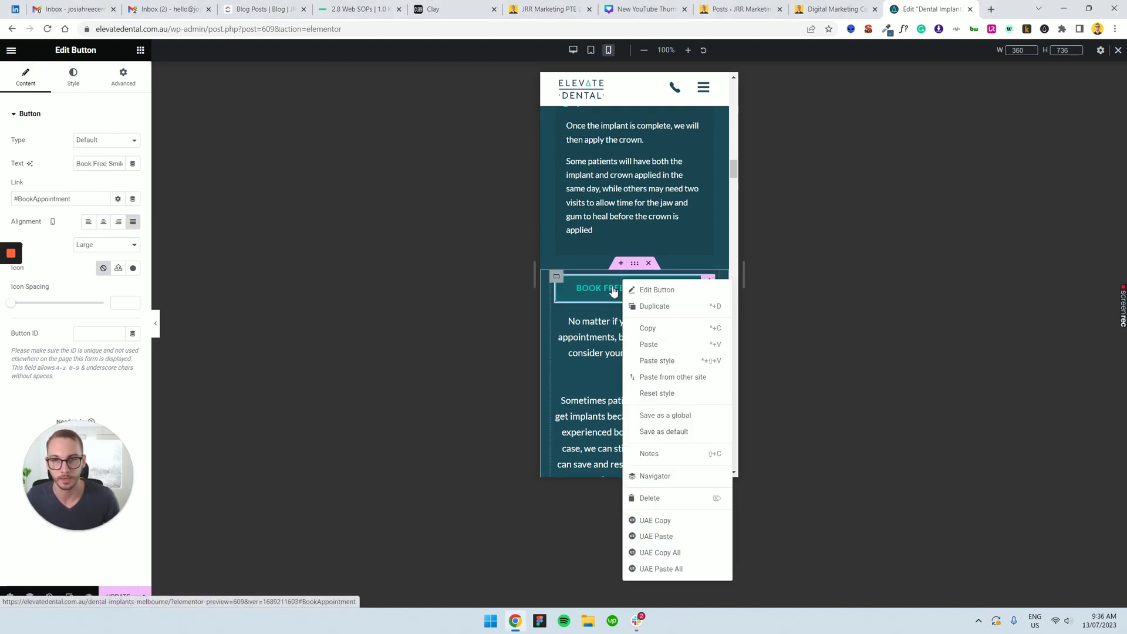
Step: Save the button as a global widget named 'CTA — White (Middle)'
click(671, 417)
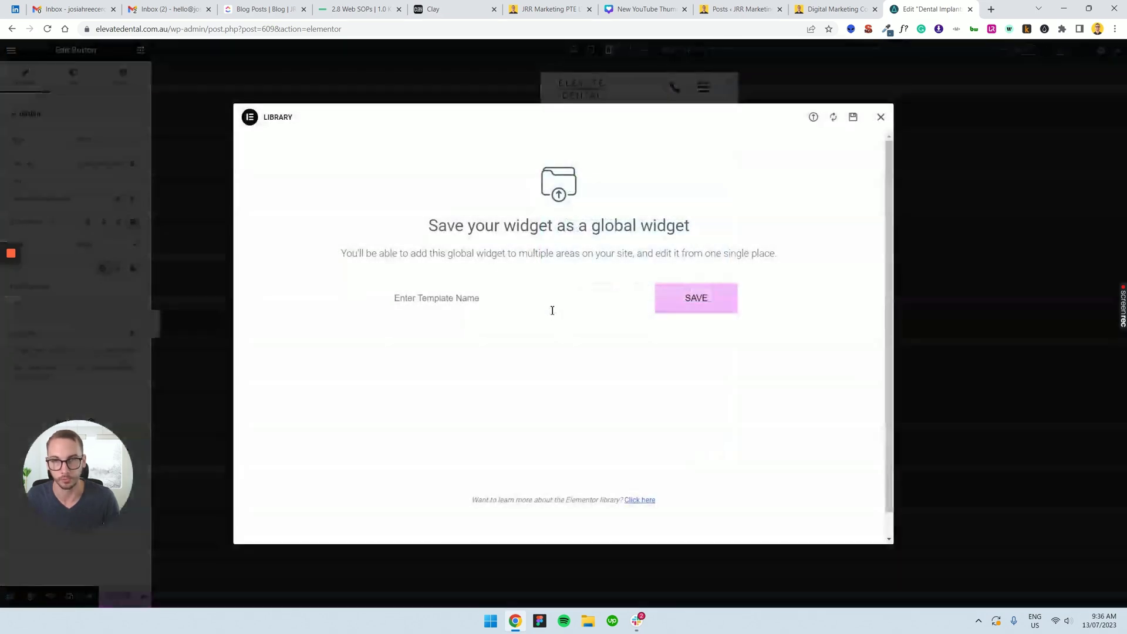
text(CTA)
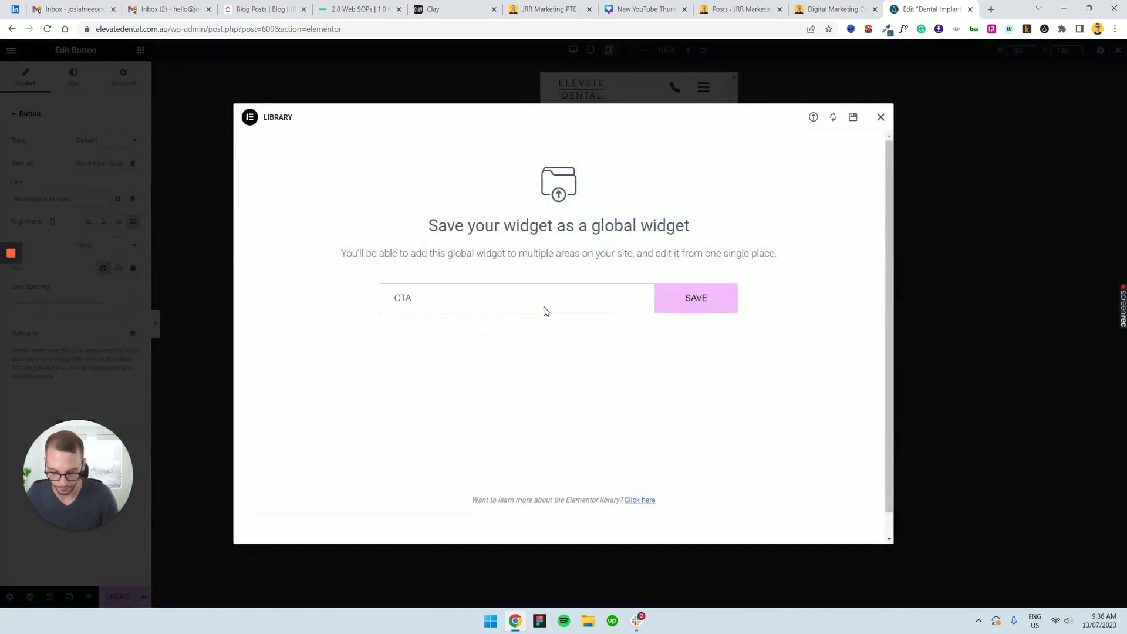
key(super+period)
text(— White (Middle)
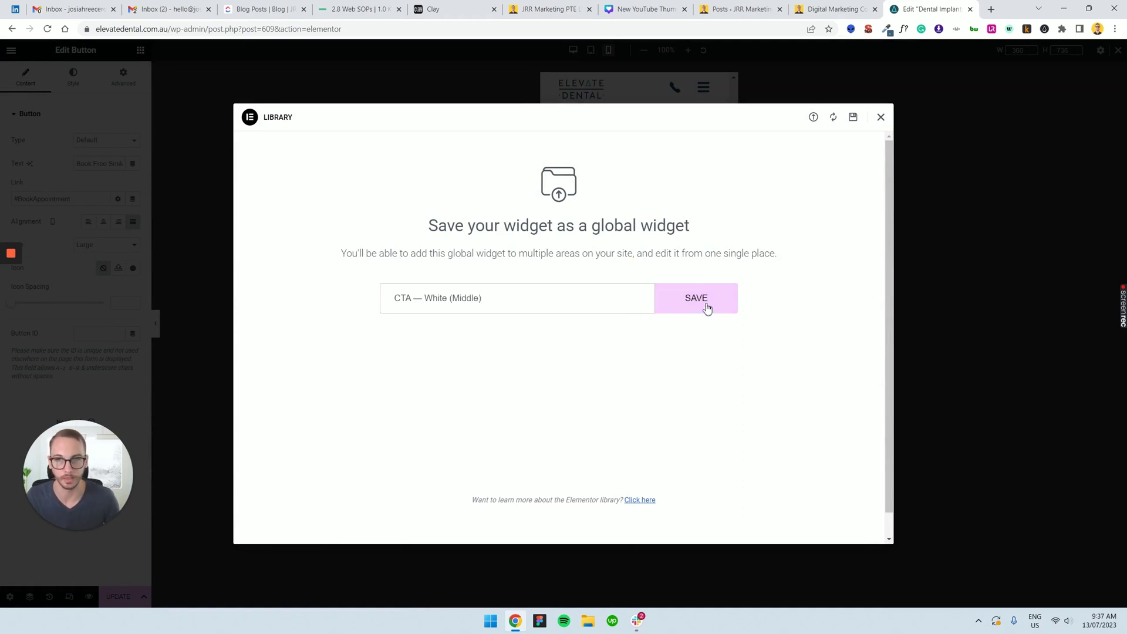
click(707, 308)
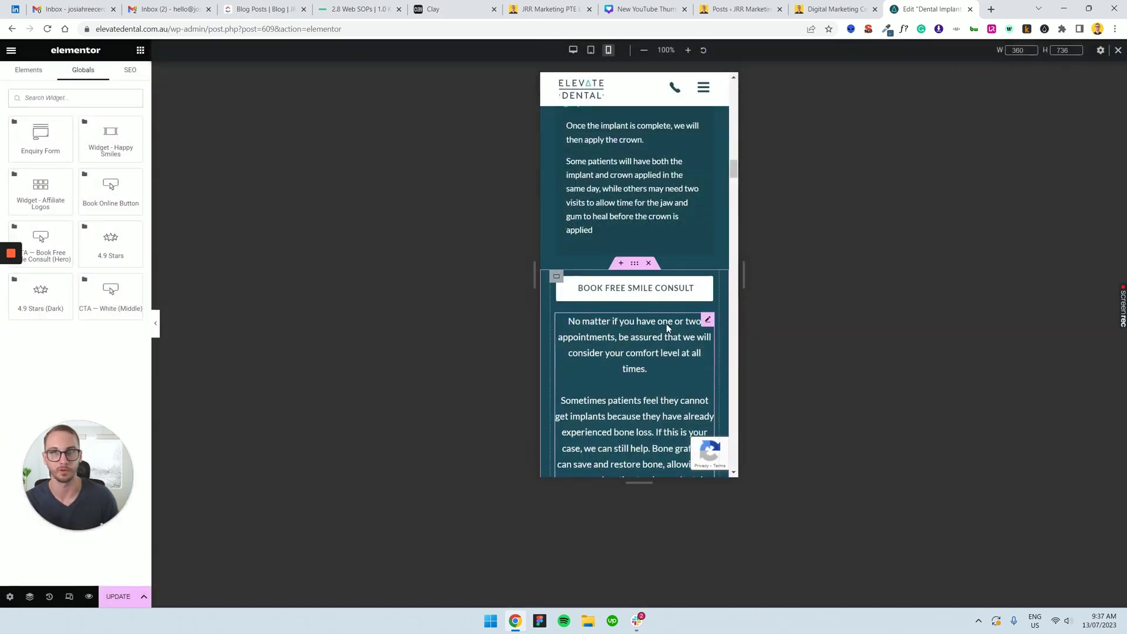
click(573, 50)
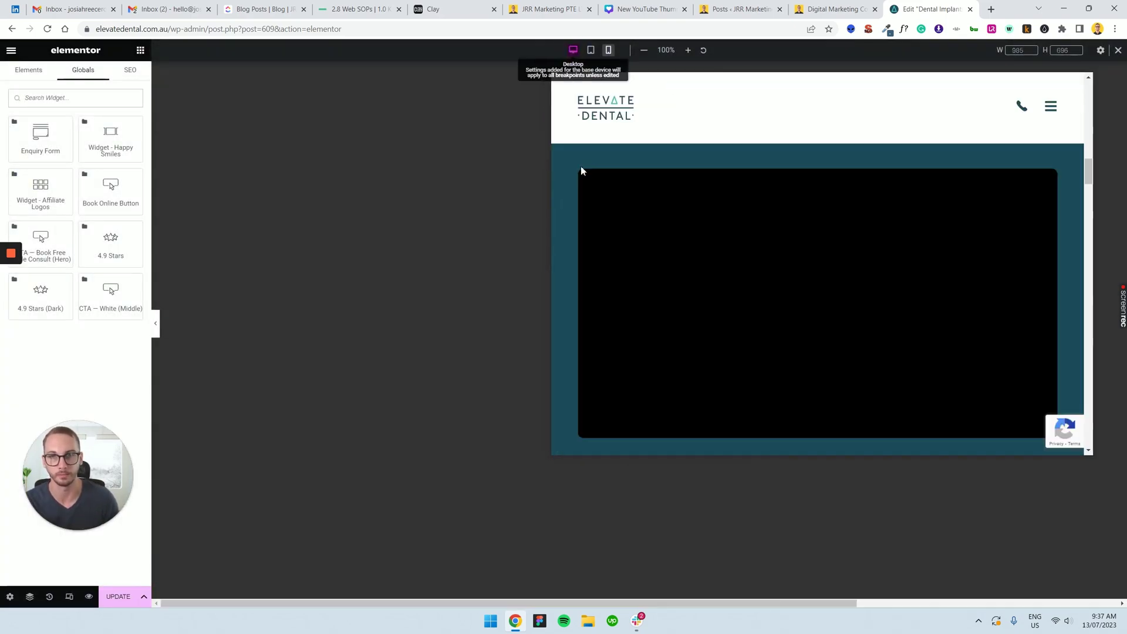
scroll(599, 259, up, 3)
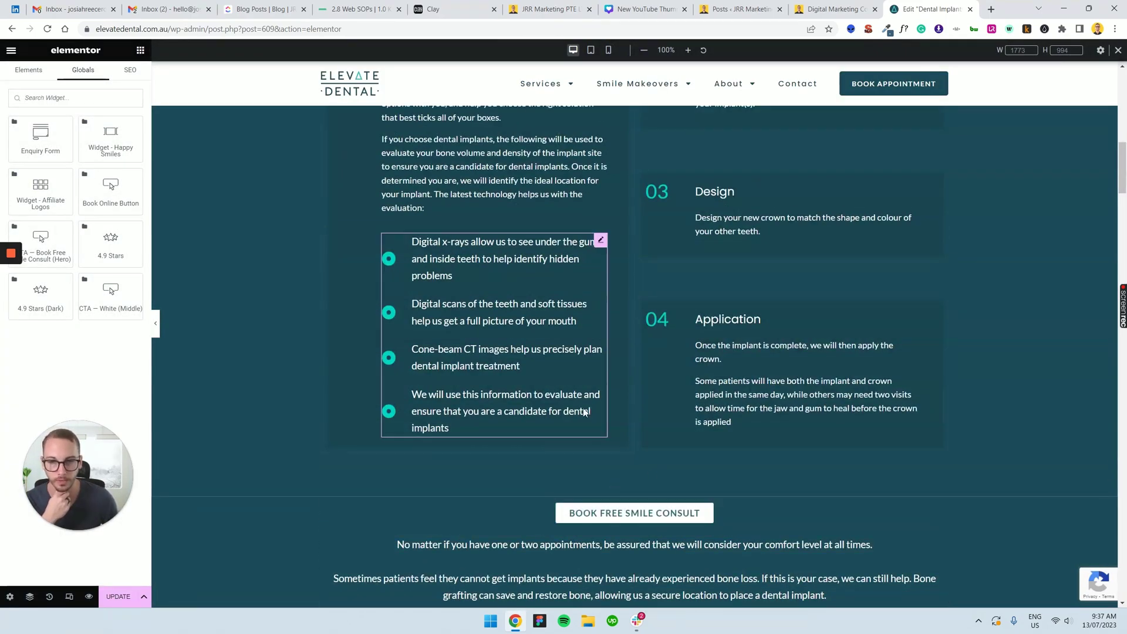
scroll(622, 352, down, 4)
scroll(640, 418, up, 3)
scroll(636, 411, up, 6)
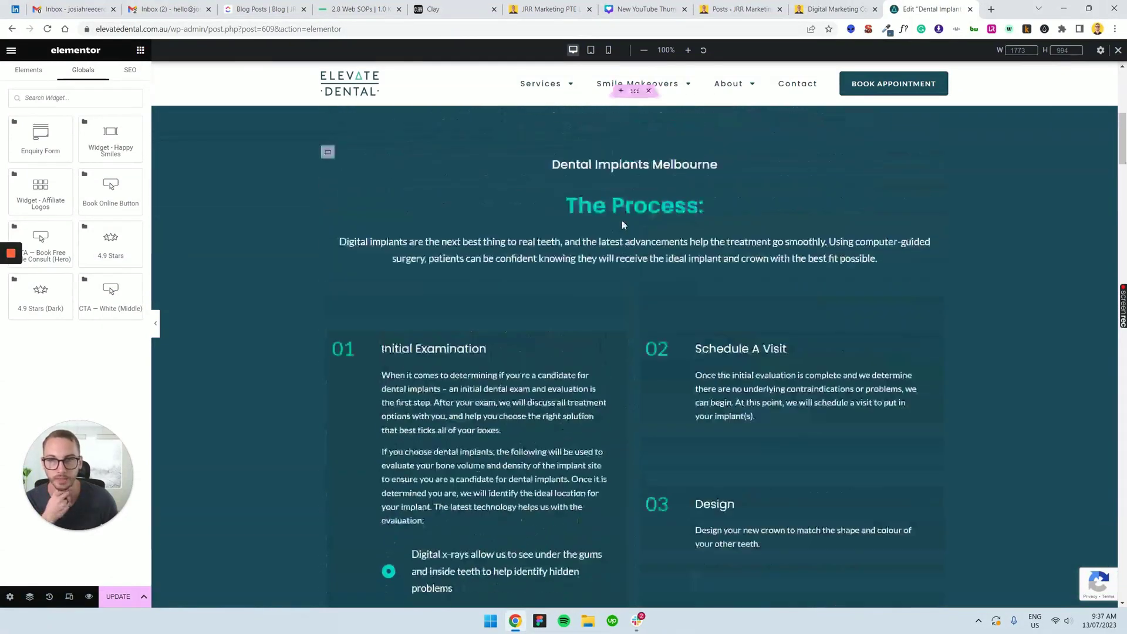
scroll(635, 410, down, 8)
click(634, 293)
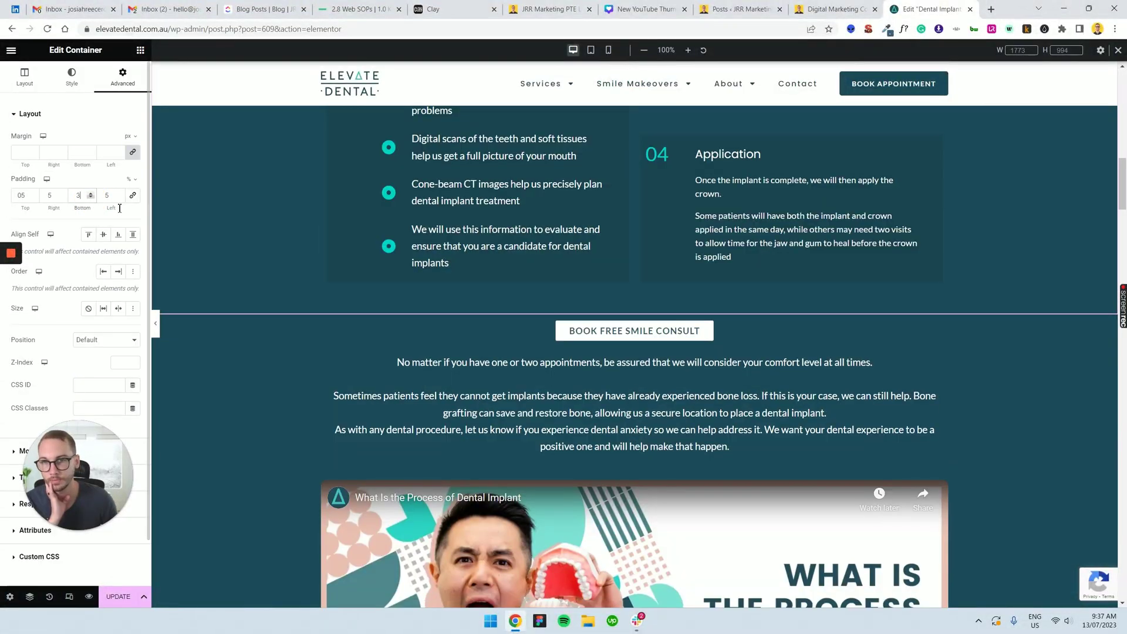
click(608, 52)
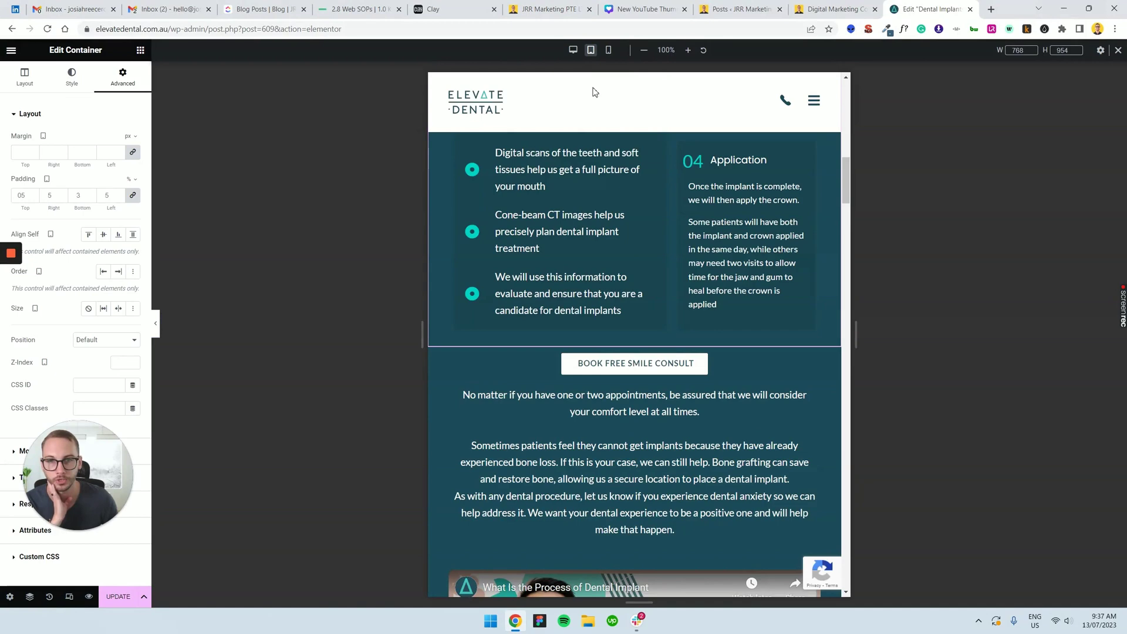
scroll(616, 229, down, 10)
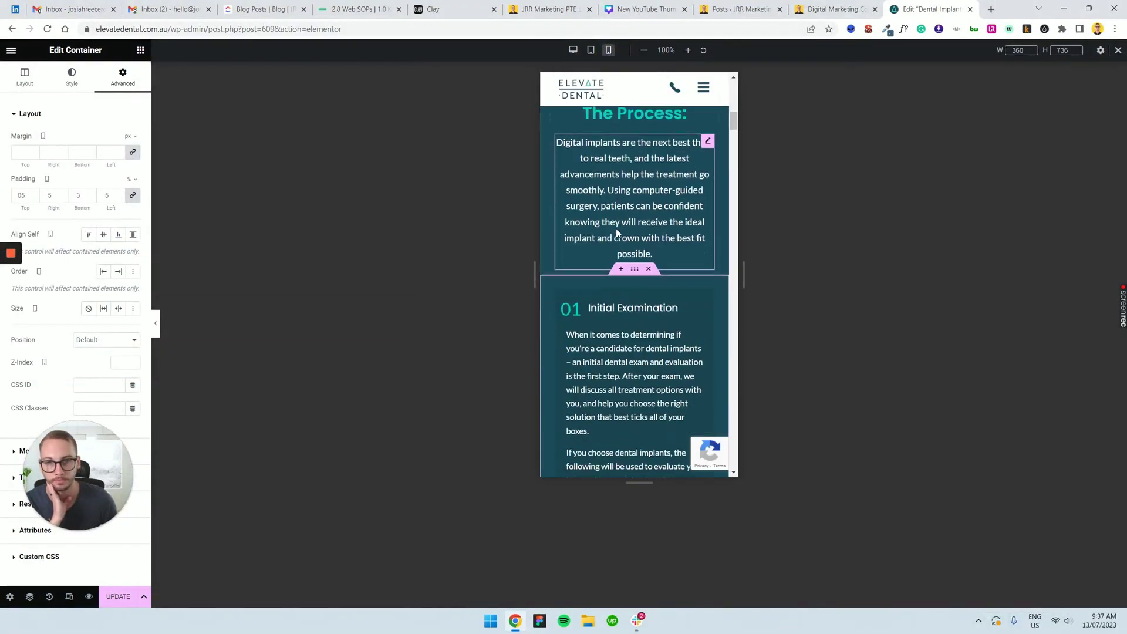
scroll(620, 234, down, 10)
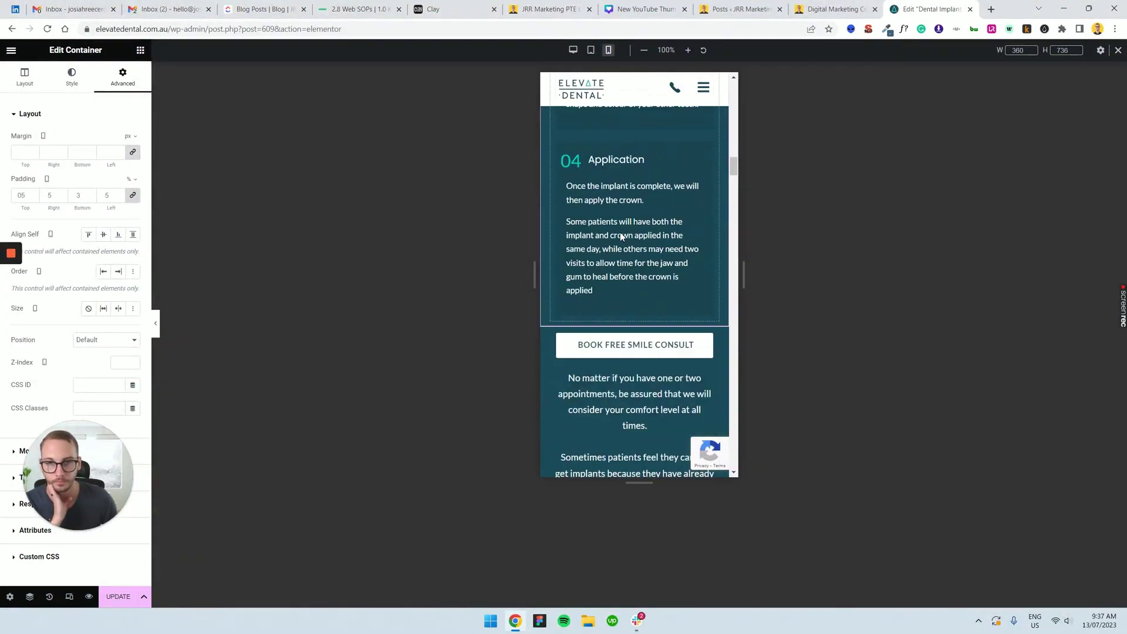
click(573, 50)
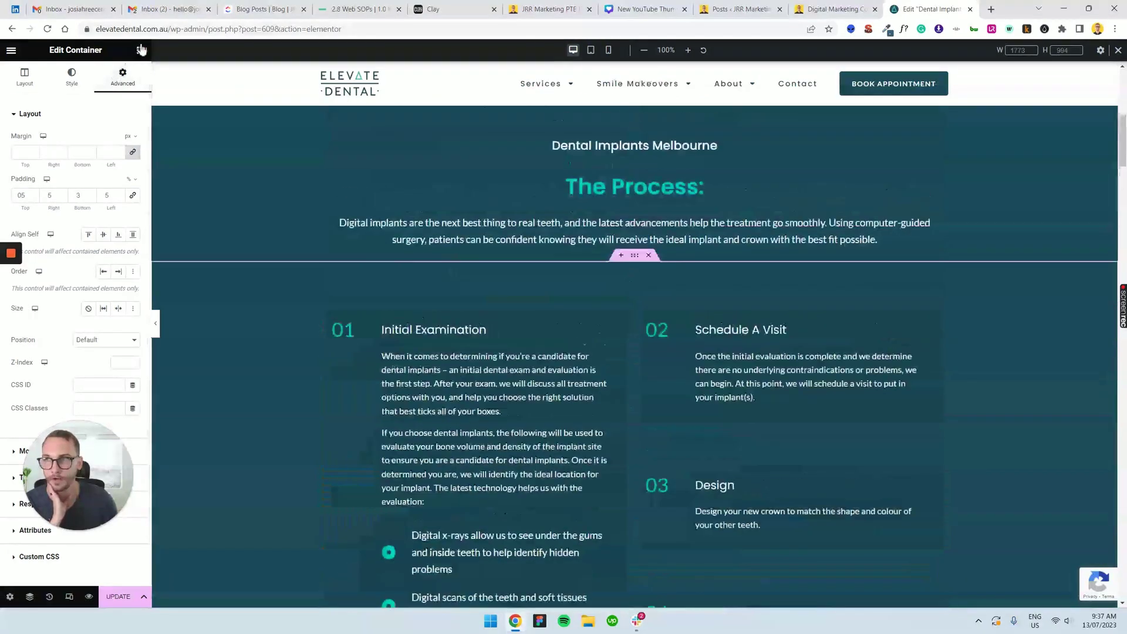
click(141, 50)
Step: Place the 'CTA — White (Middle)' global widget below the implant process video
click(82, 70)
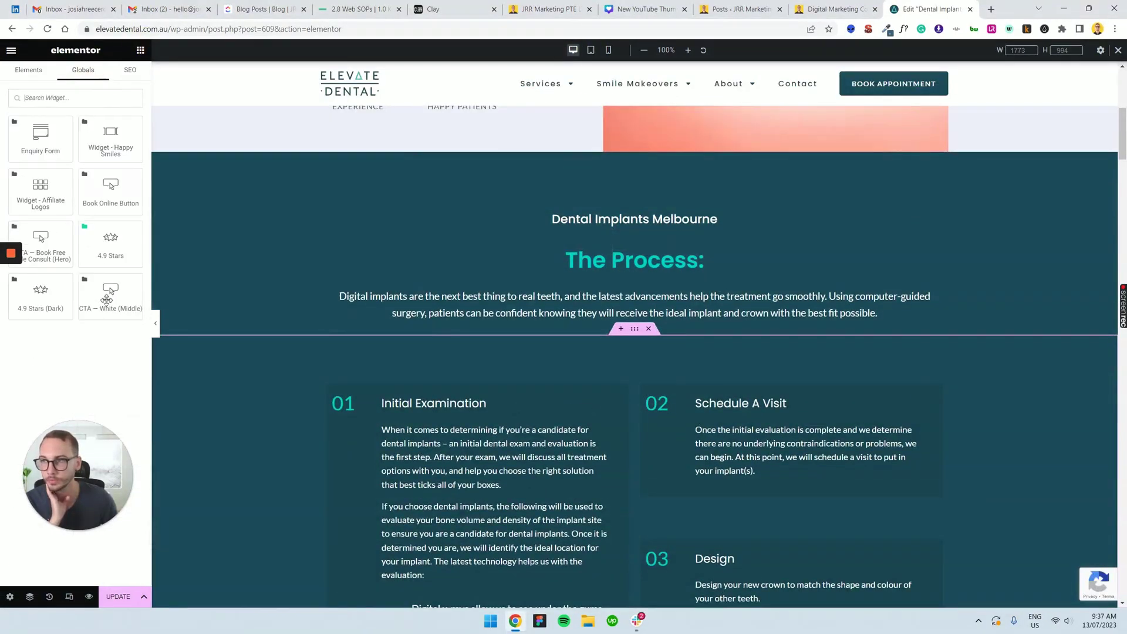
scroll(544, 354, down, 20)
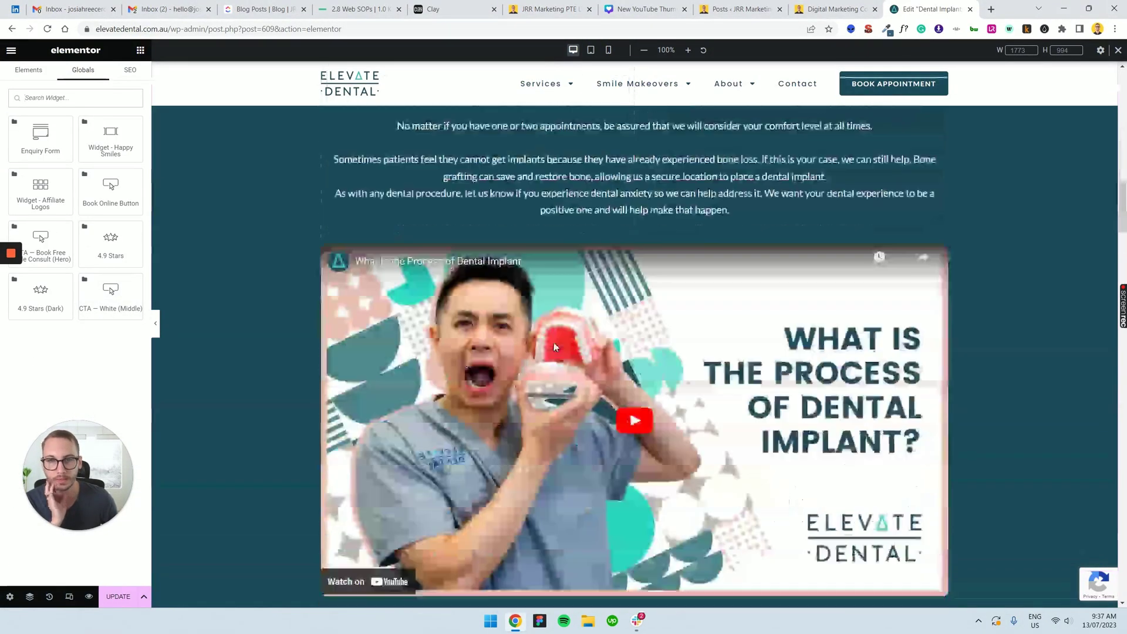
scroll(544, 354, up, 4)
scroll(544, 354, down, 2)
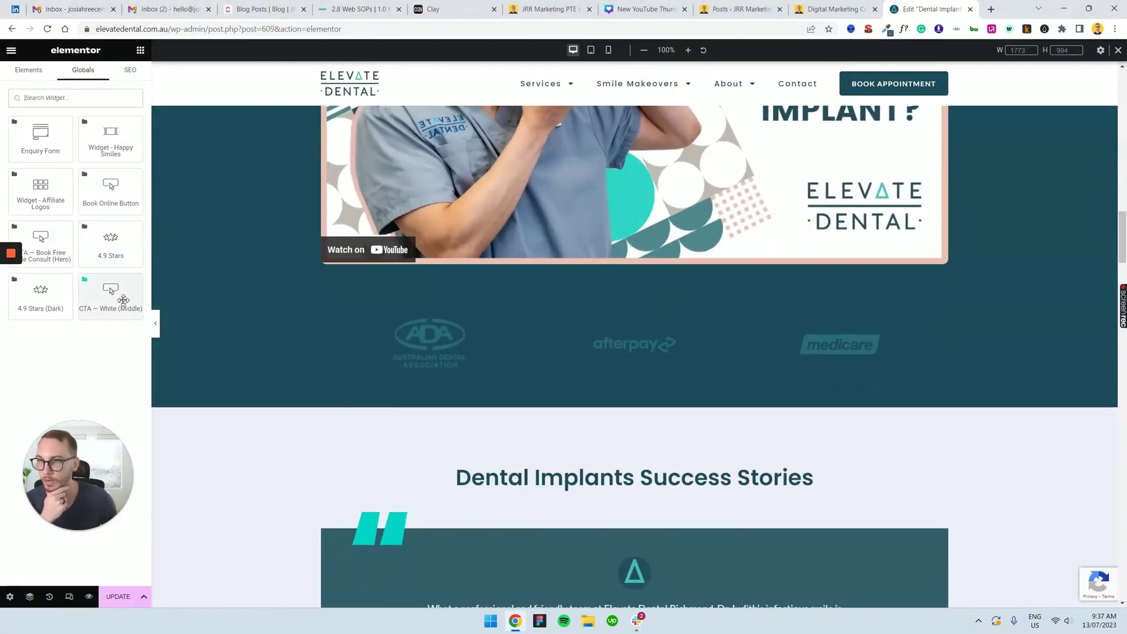
drag(123, 300, 660, 305)
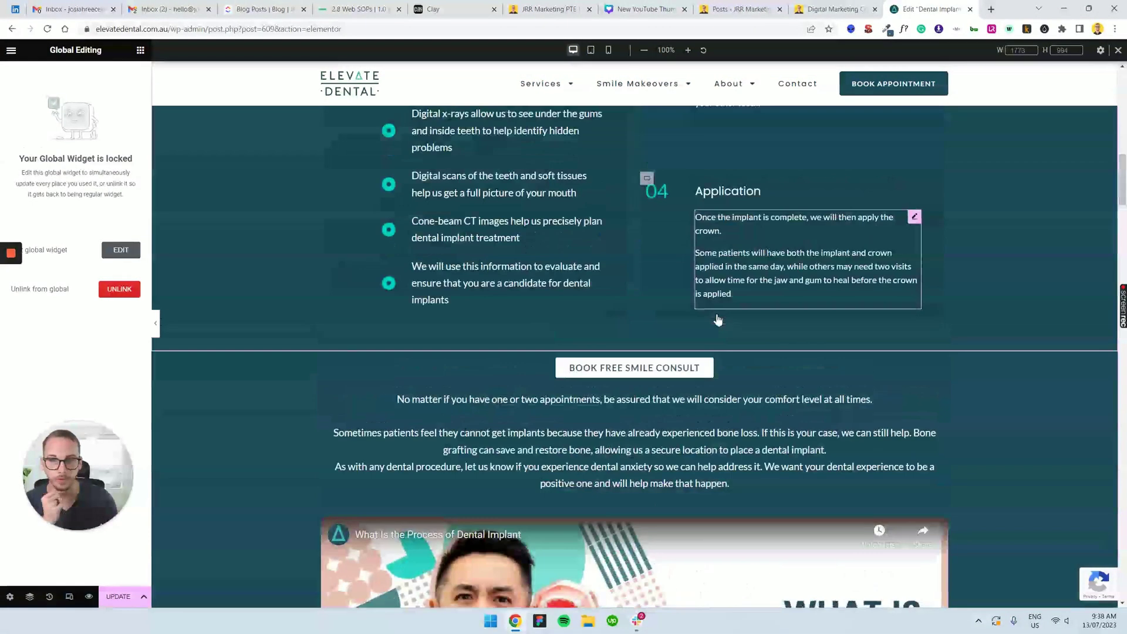
scroll(717, 320, down, 8)
scroll(720, 297, up, 3)
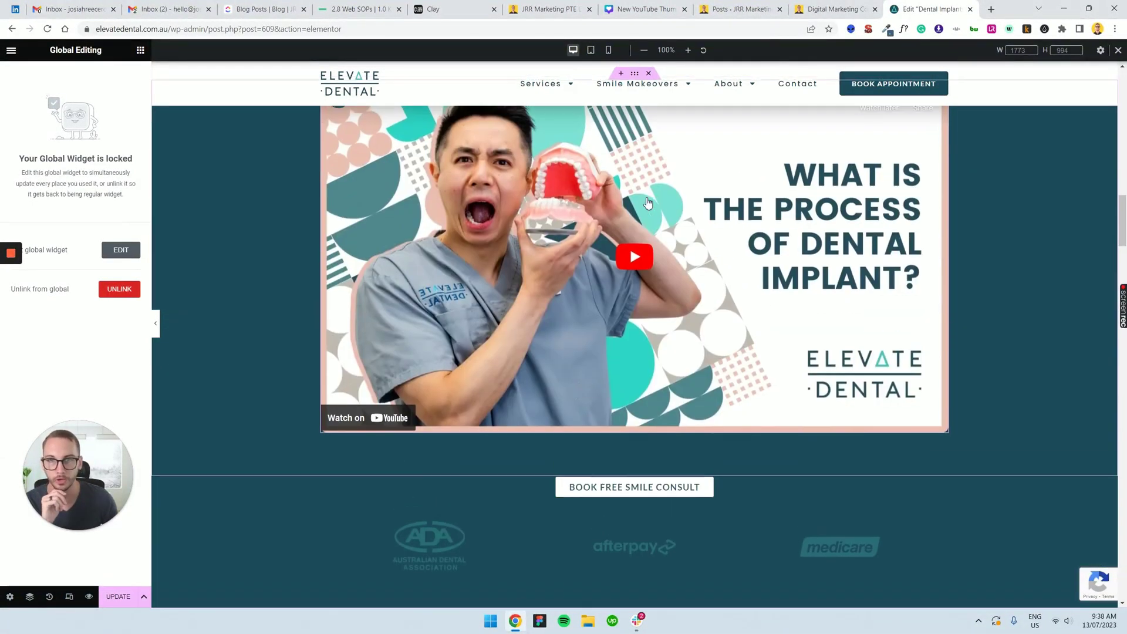
scroll(648, 203, up, 1)
Step: Set the video container's bottom padding to 3
click(196, 174)
click(123, 79)
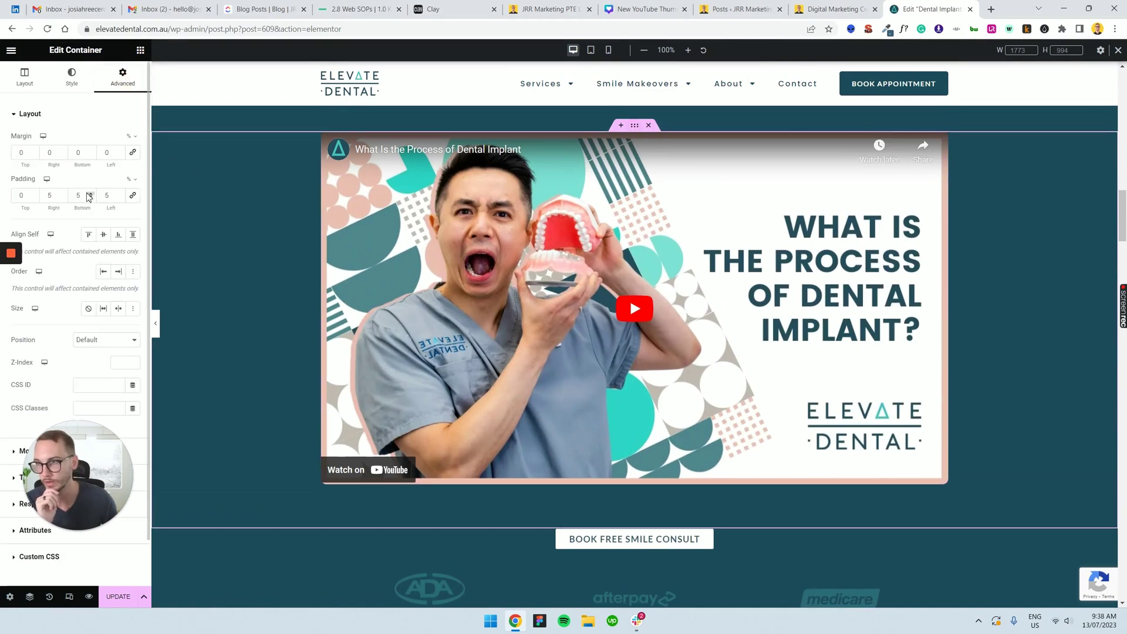
click(82, 195)
text(3)
scroll(747, 248, down, 8)
scroll(746, 248, up, 8)
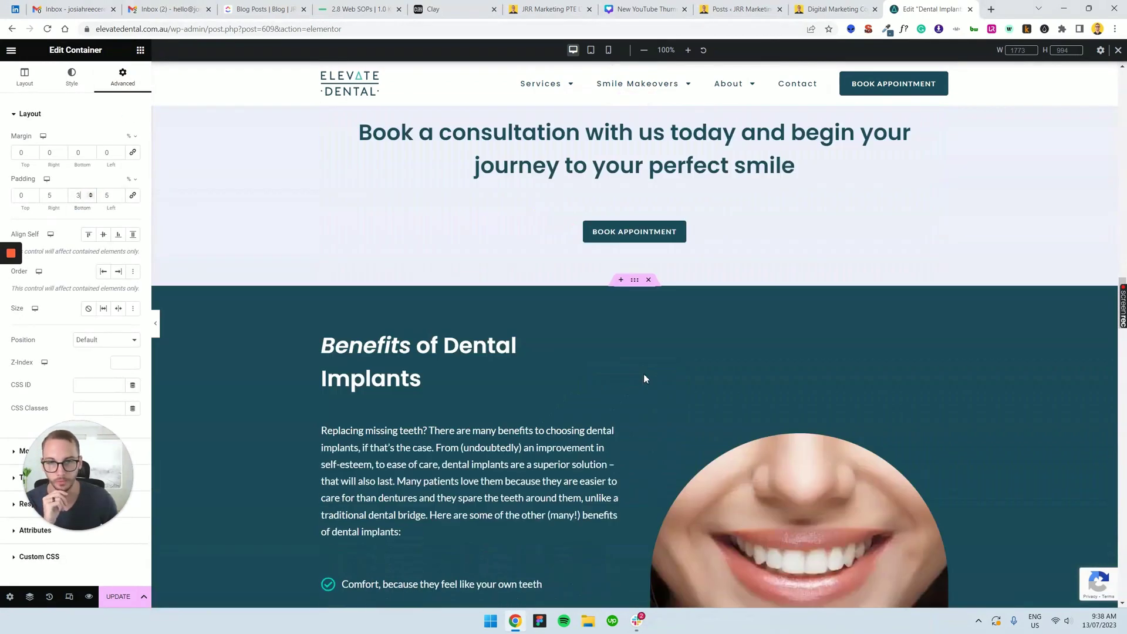
Step: Place the 'CTA — Book Free Consult (Hero)' global widget under the Book Appointment button
click(646, 228)
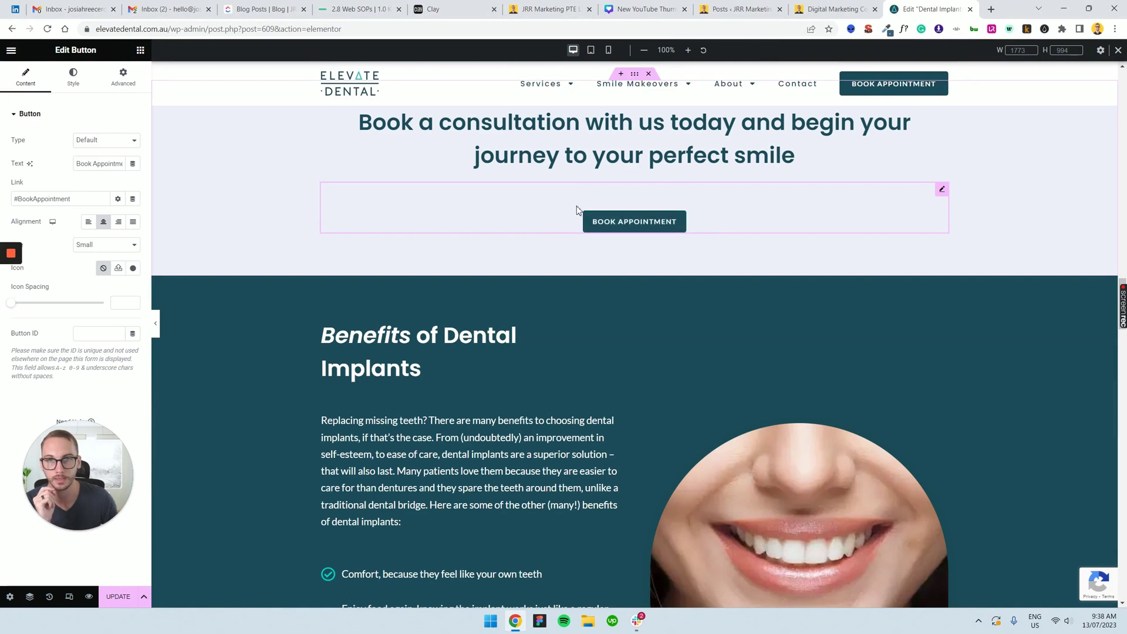
click(140, 50)
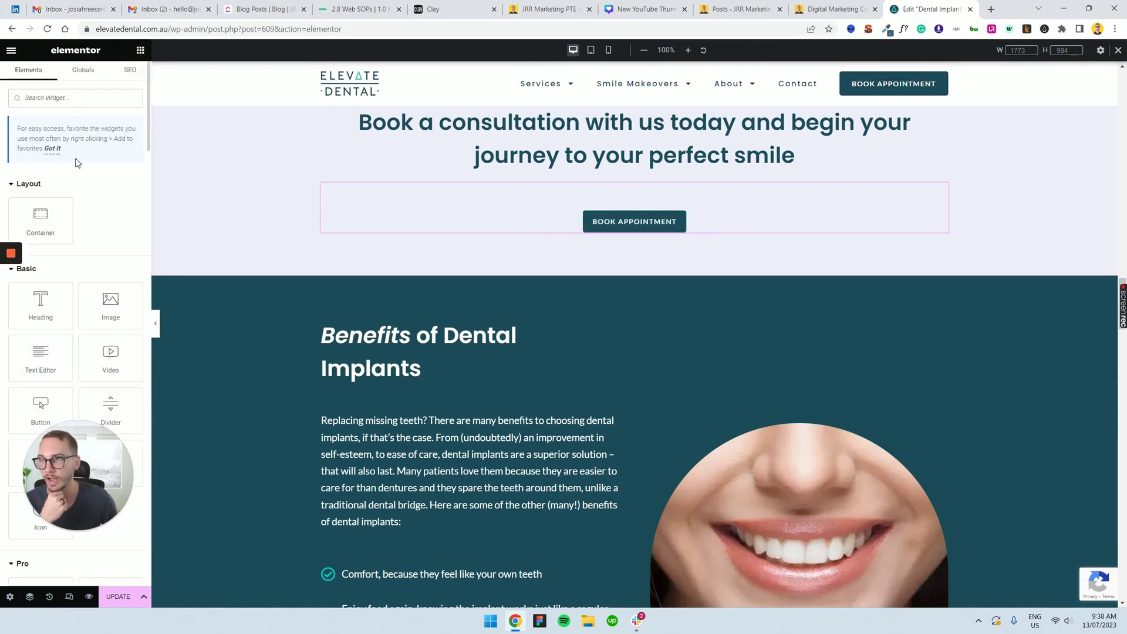
click(83, 69)
drag(54, 250, 575, 255)
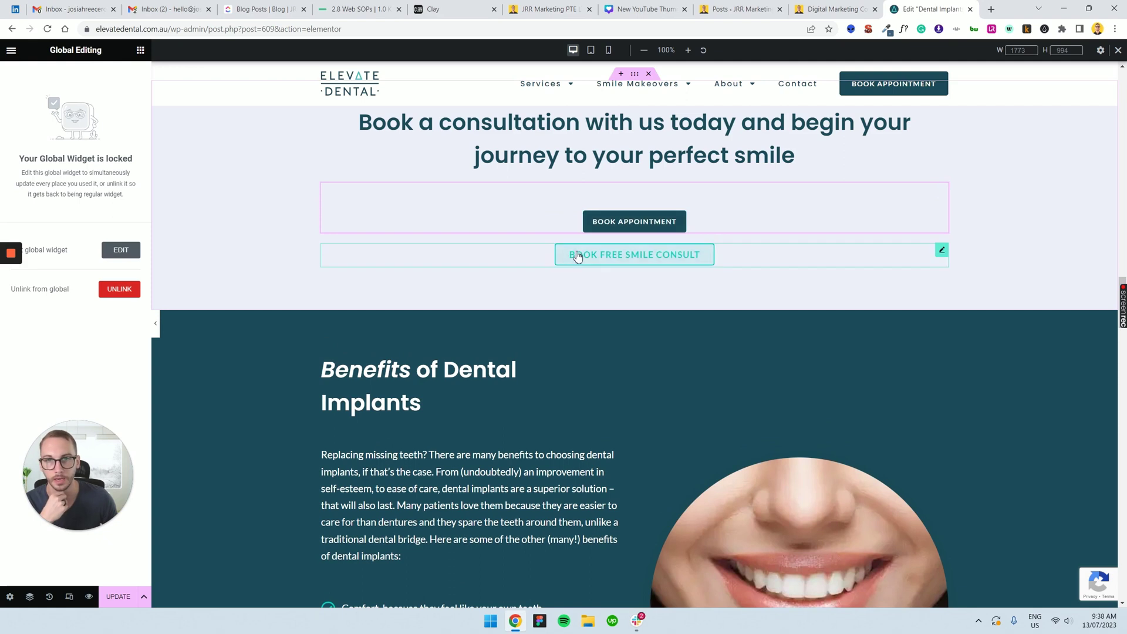
Step: Delete the old Book Appointment button and check the section at tablet width
right_click(716, 219)
click(744, 437)
scroll(742, 299, up, 2)
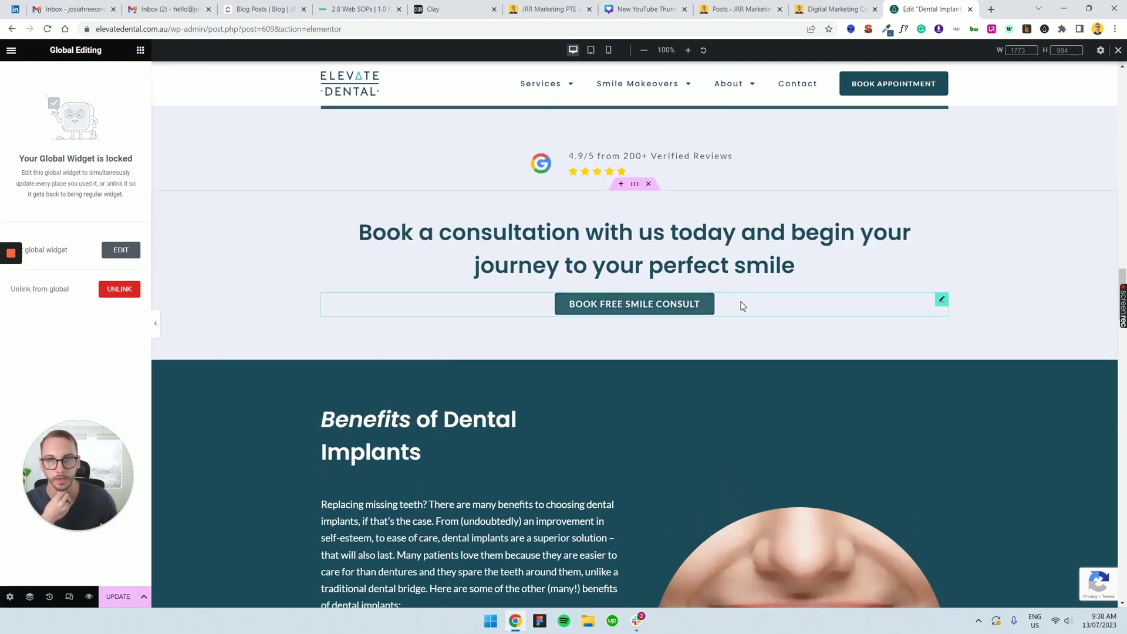
click(592, 51)
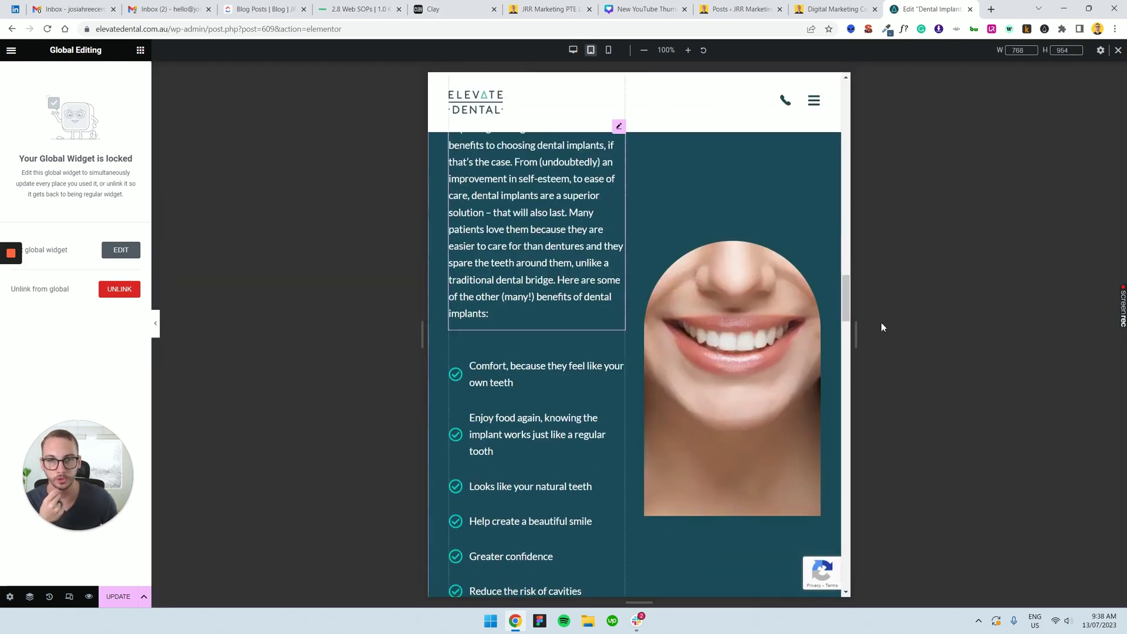
drag(845, 331, 845, 469)
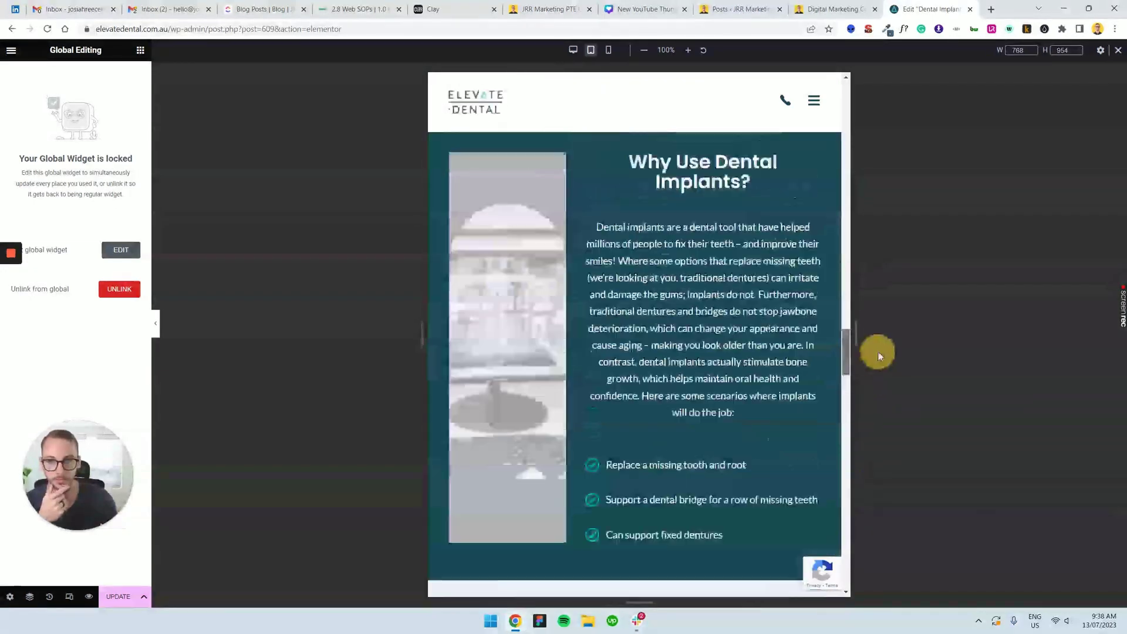
scroll(878, 355, up, 10)
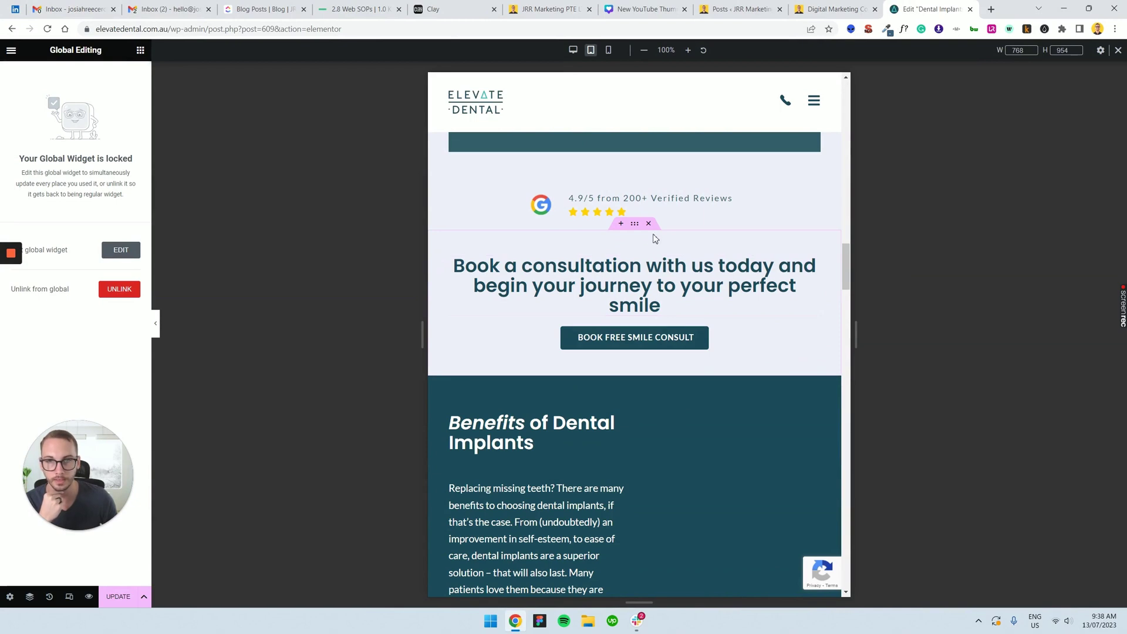
click(635, 225)
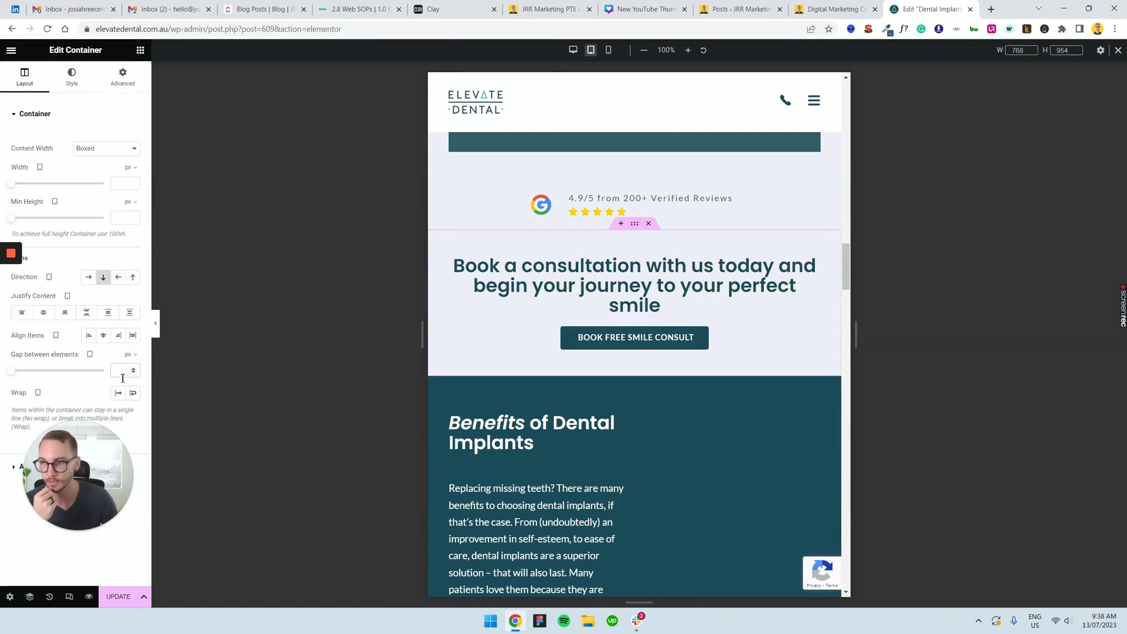
Step: Set the section gap to 31 on tablet and reverse the column order on mobile
text(12)
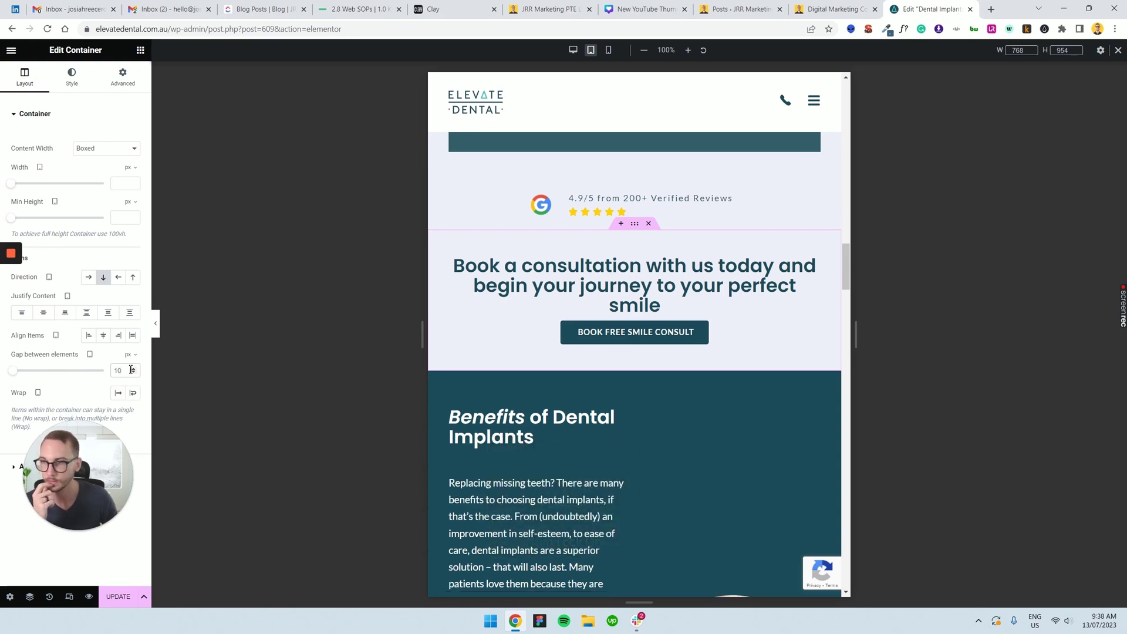
click(132, 370)
drag(132, 369, 133, 370)
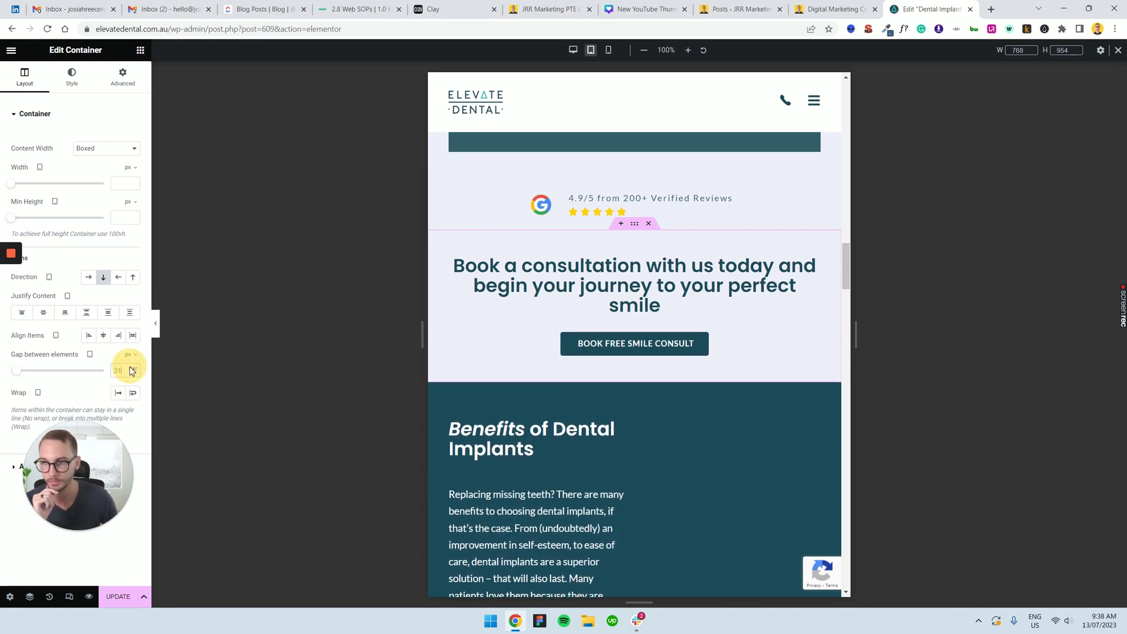
click(608, 50)
scroll(639, 210, up, 5)
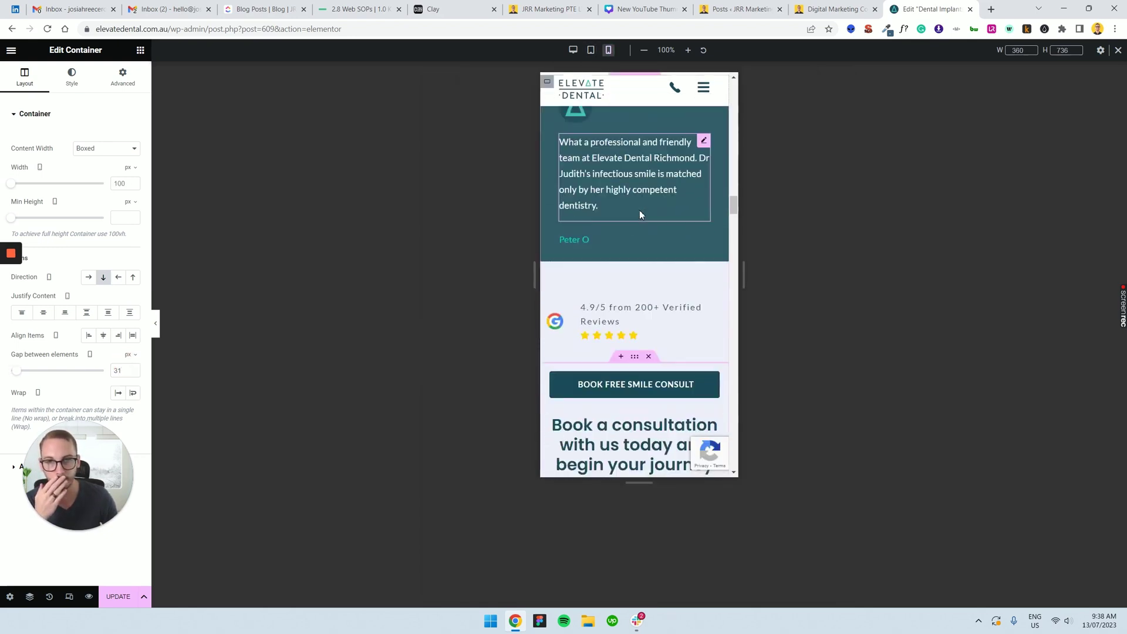
scroll(587, 232, down, 2)
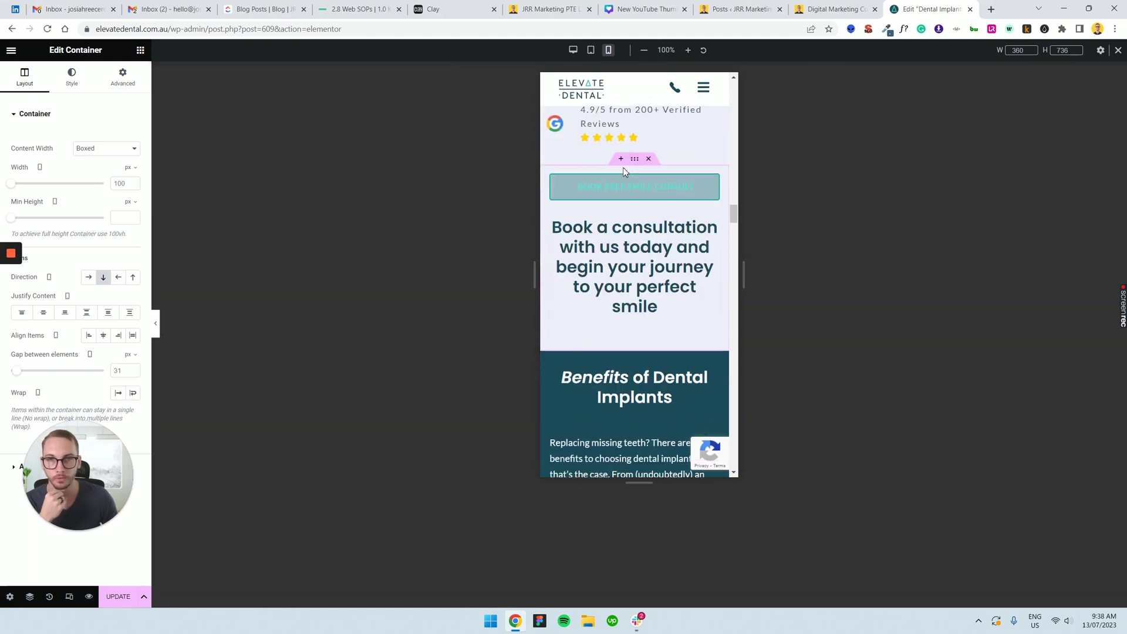
click(133, 278)
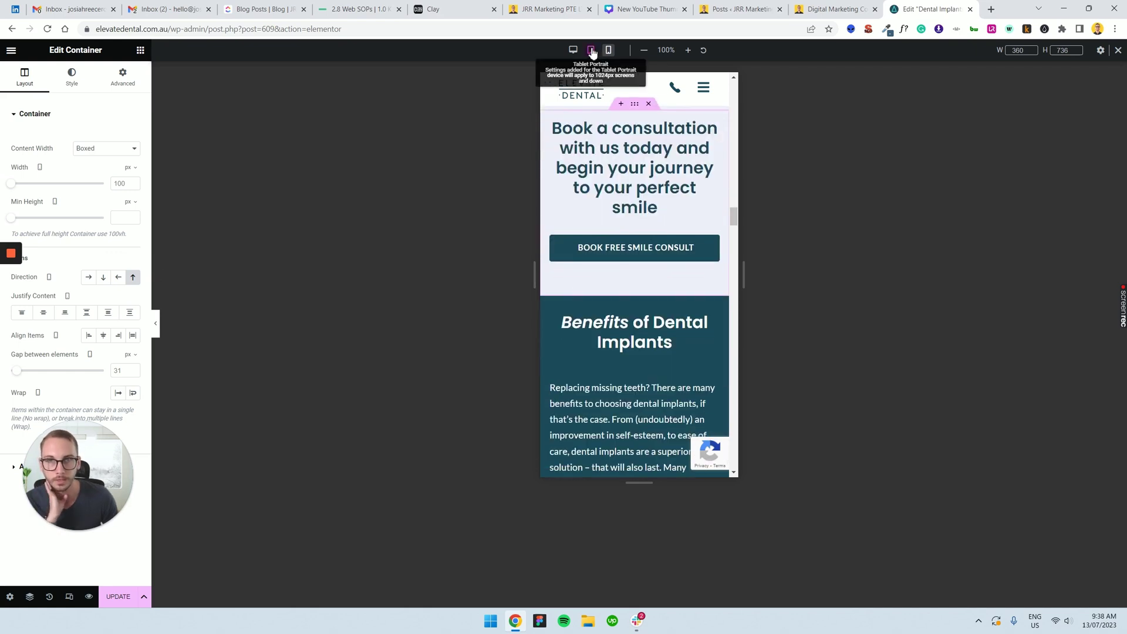
Step: Set the desktop gap to 40 and exit the editor to the WordPress dashboard
click(573, 50)
scroll(688, 315, down, 6)
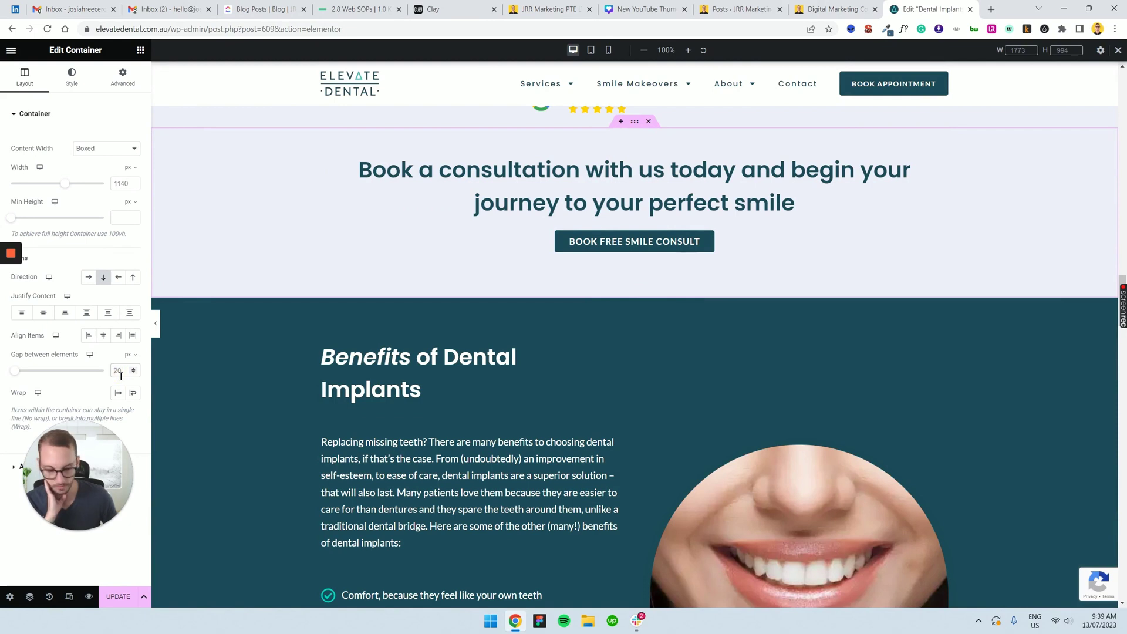
text(30)
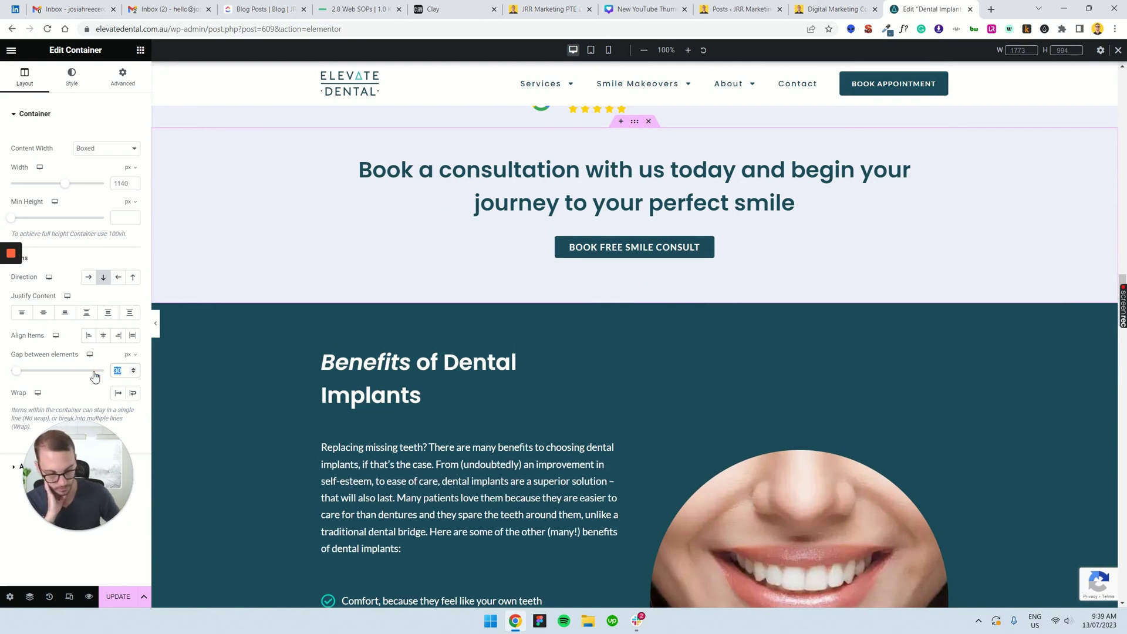
text(40)
scroll(377, 344, up, 3)
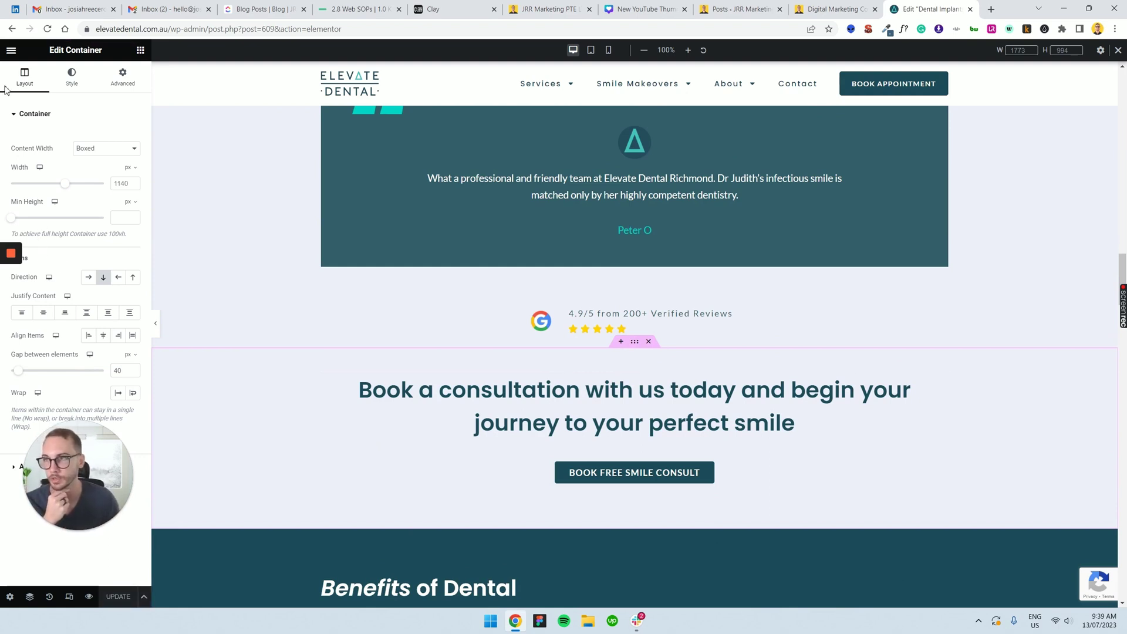
click(10, 52)
click(73, 260)
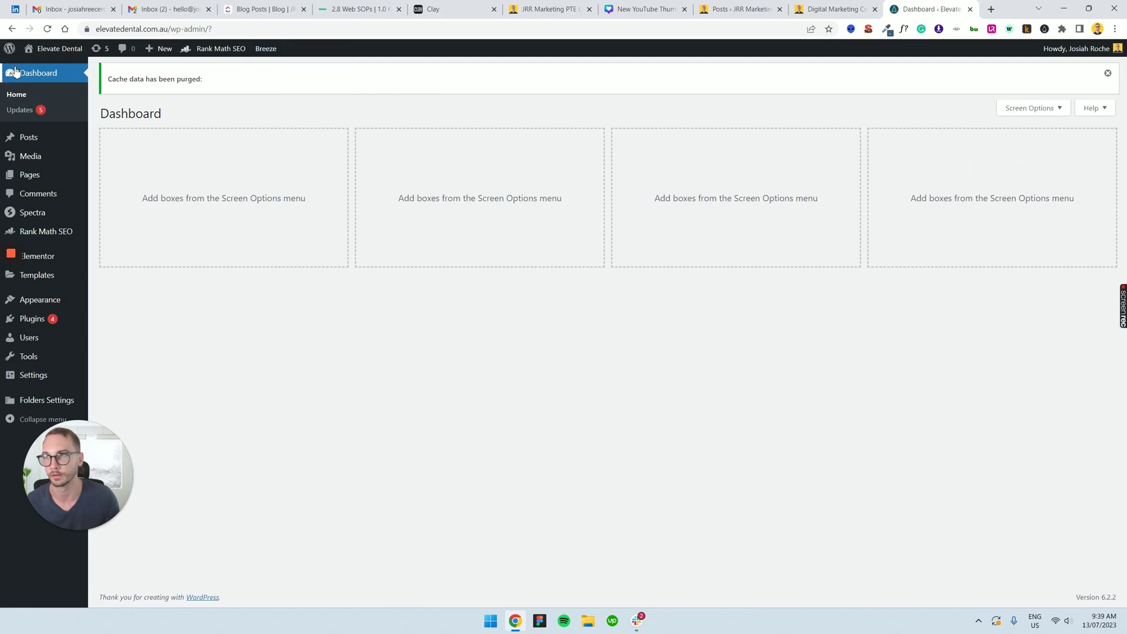
Step: Visit the live Elevate Dental homepage and scroll through it, checking the Book Free Smile Consult hero button
click(44, 65)
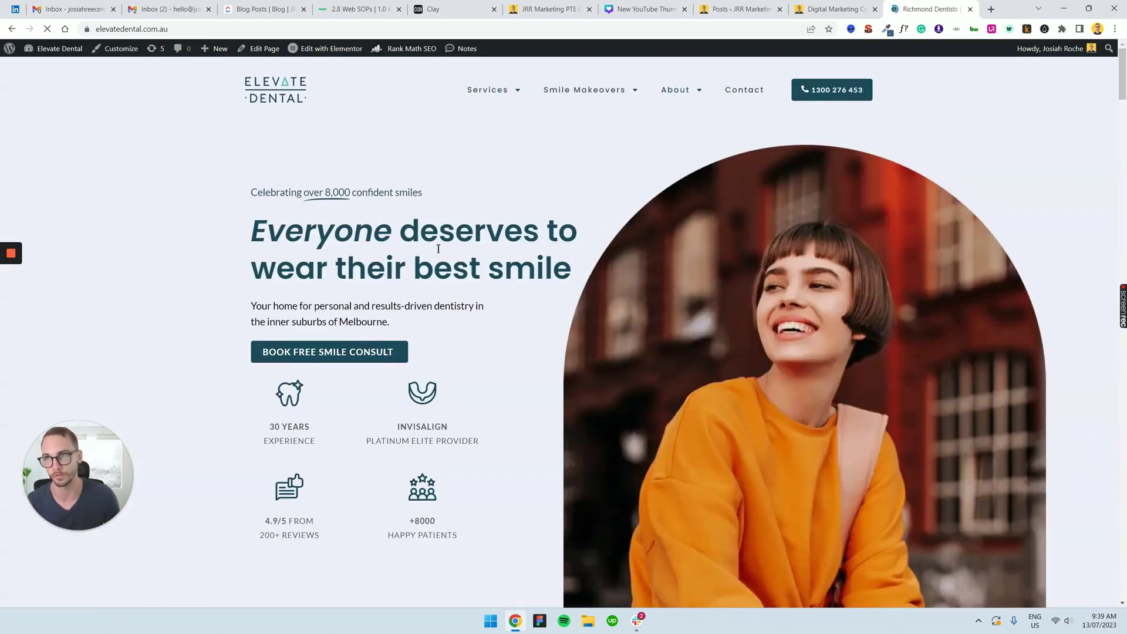
scroll(438, 249, down, 20)
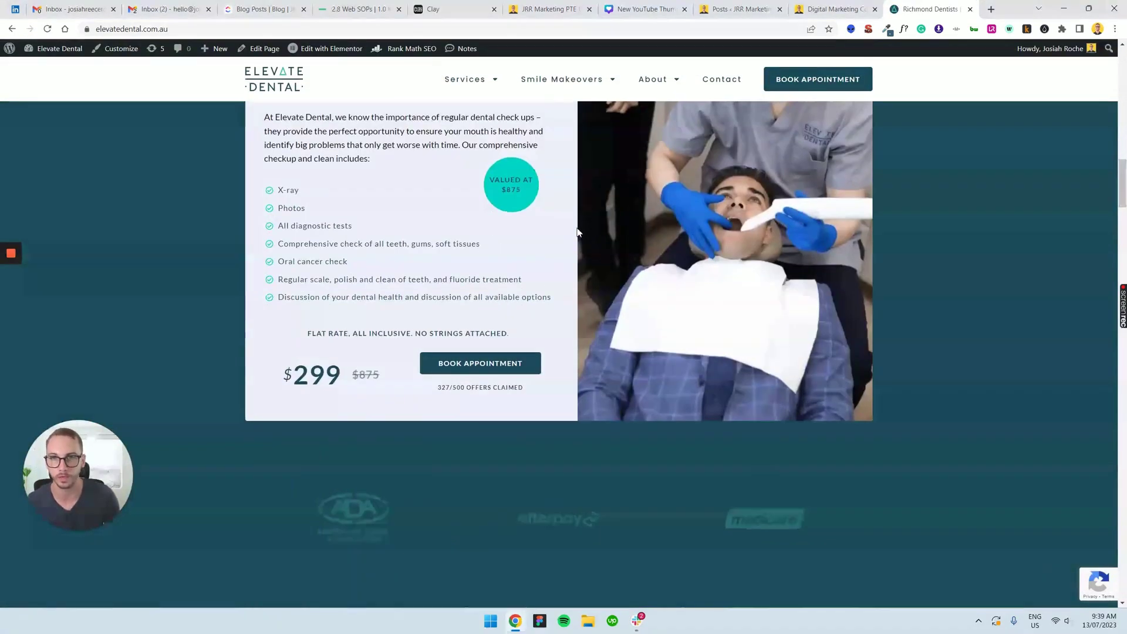
scroll(578, 232, down, 5)
scroll(614, 273, up, 10)
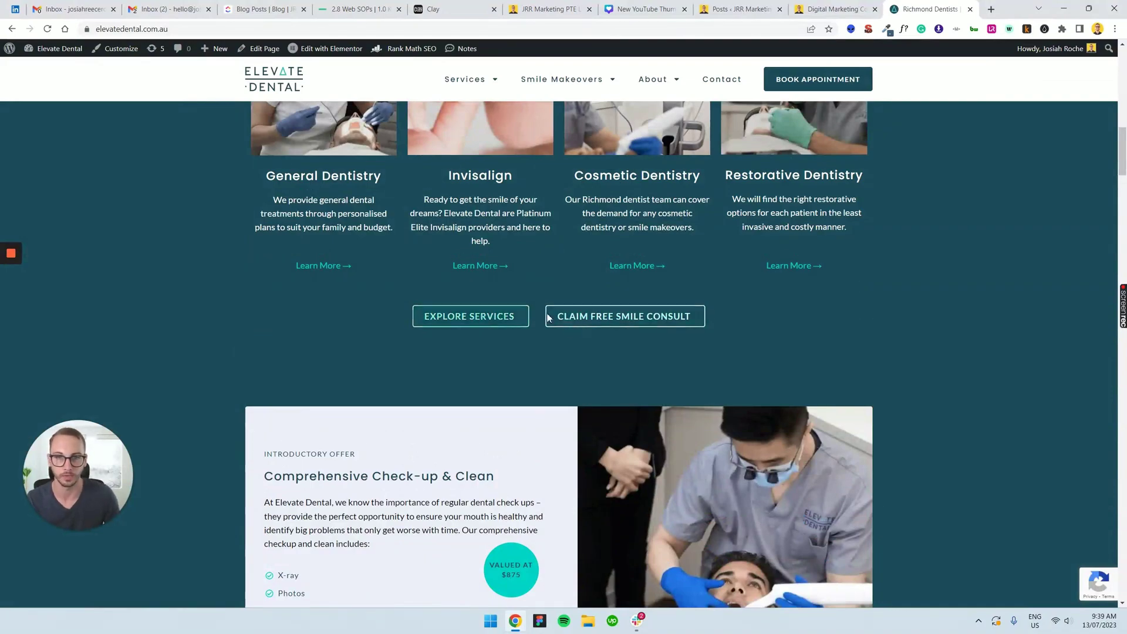
scroll(591, 341, down, 14)
scroll(628, 329, down, 6)
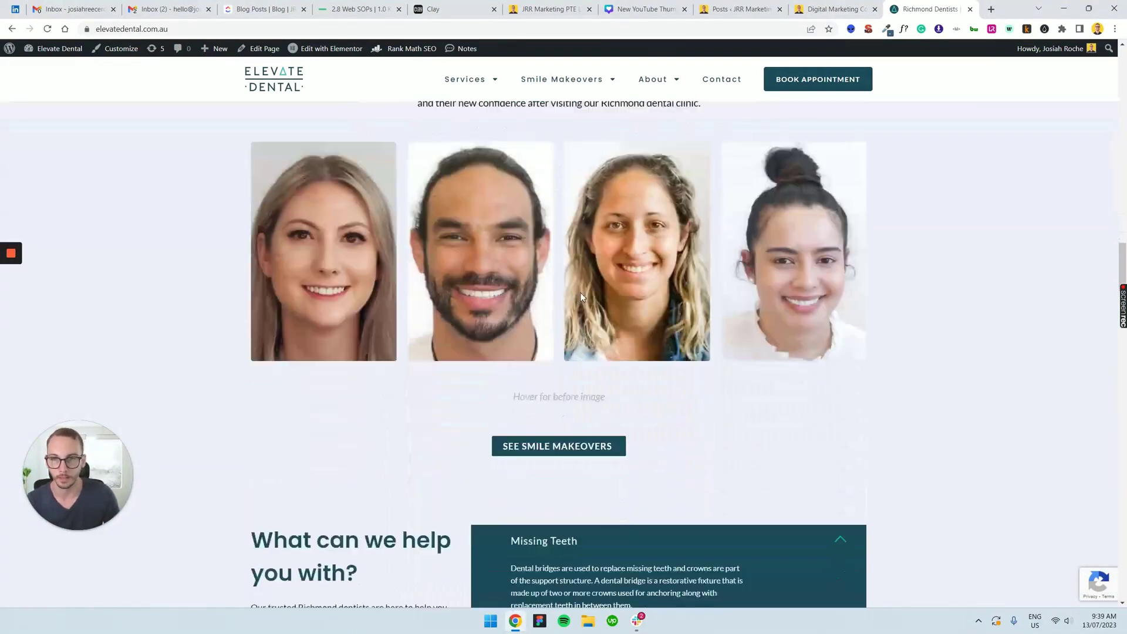
scroll(587, 317, down, 15)
scroll(548, 325, up, 14)
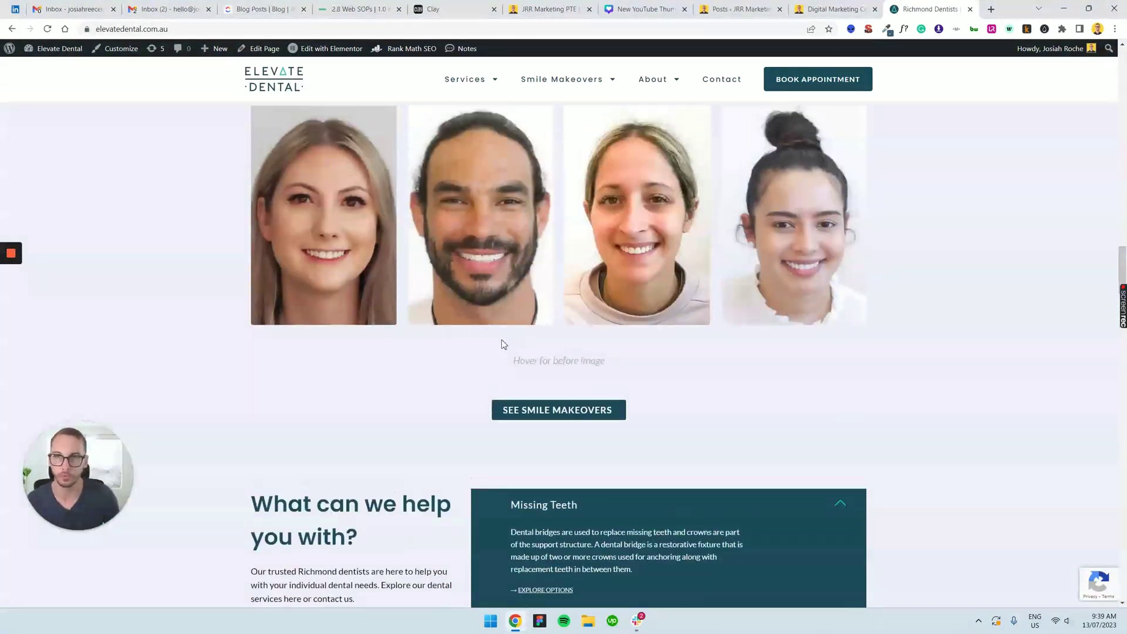
scroll(504, 345, up, 15)
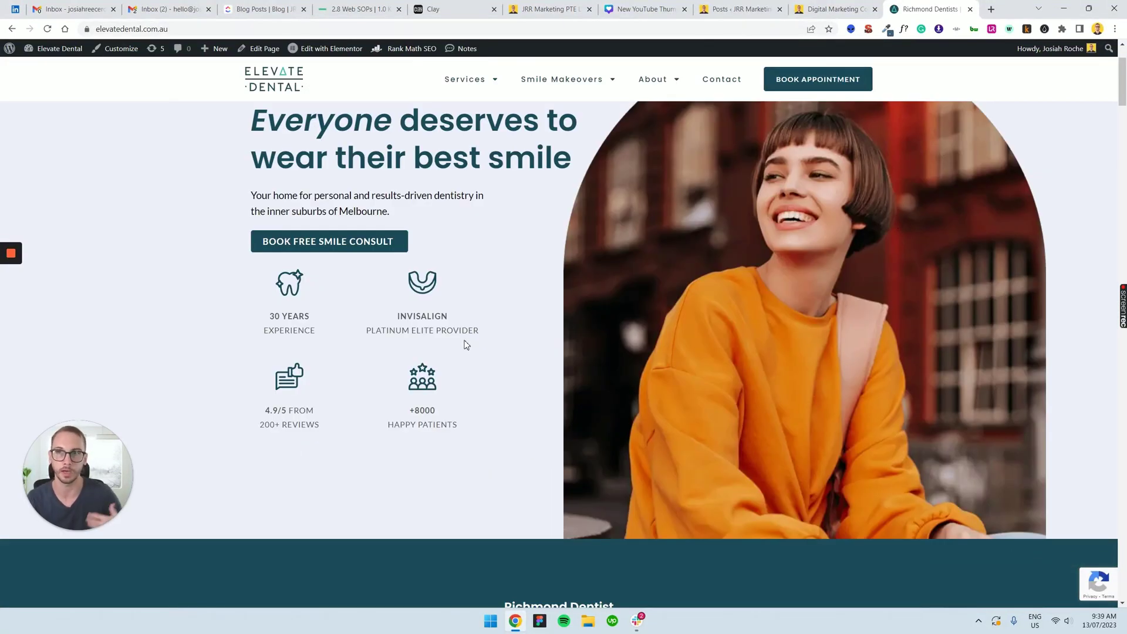
mouse_move(7, 244)
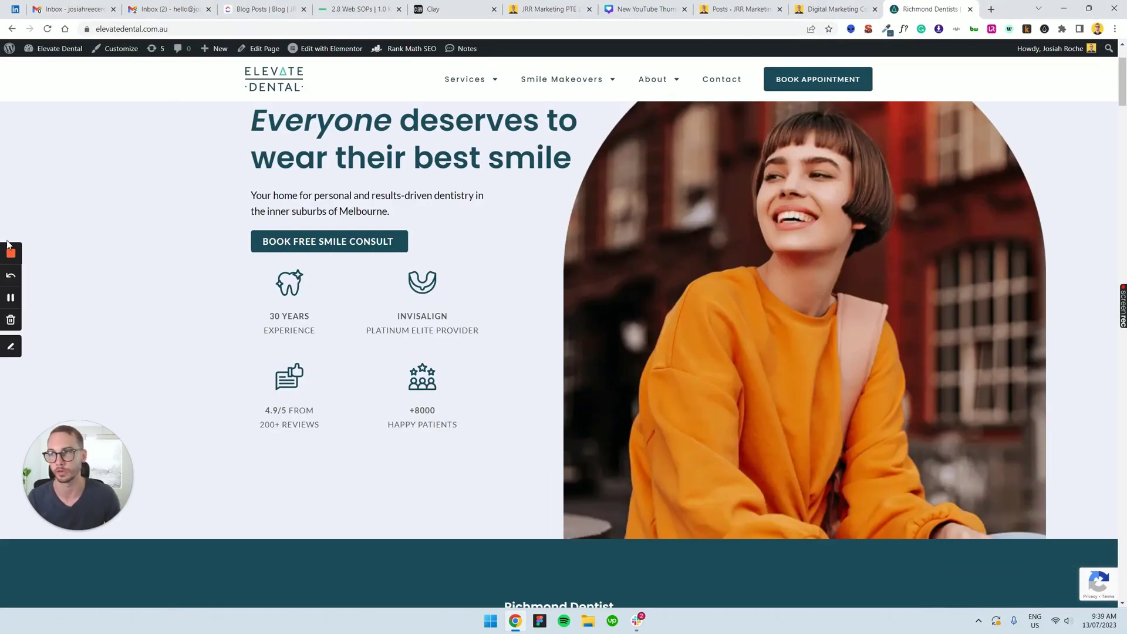